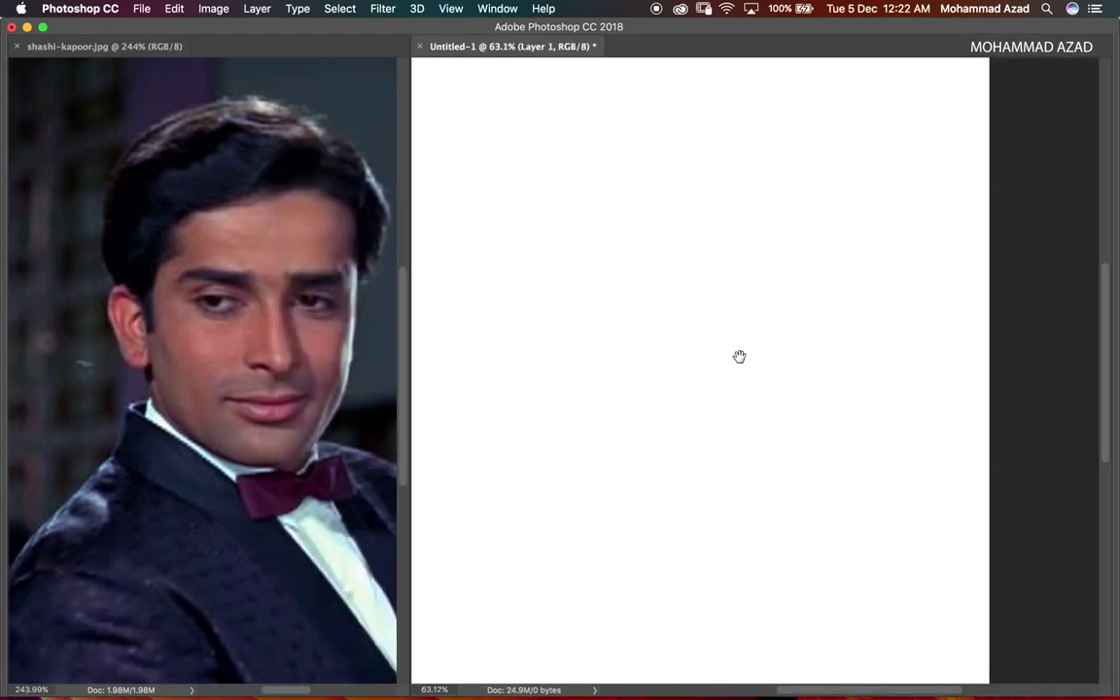
# Step: Sketch the first eyebrow, the lower eyelid line, and the eye's iris and pupil
pyautogui.scroll(2, 739, 357)
pyautogui.moveTo(695, 309)
pyautogui.mouseDown()
pyautogui.moveTo(841, 326)
pyautogui.moveTo(839, 303)
pyautogui.moveTo(736, 334)
pyautogui.moveTo(817, 343)
pyautogui.mouseUp()
pyautogui.scroll(3, 802, 363)
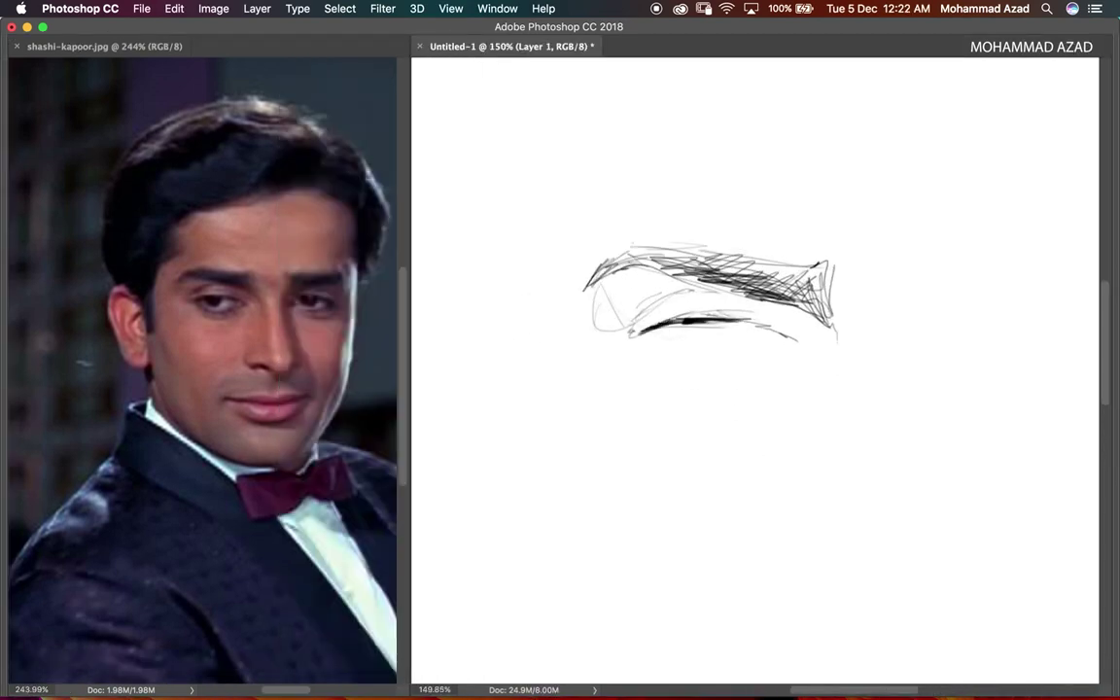
pyautogui.moveTo(685, 319); pyautogui.dragTo(794, 345)
pyautogui.moveTo(693, 326)
pyautogui.mouseDown()
pyautogui.moveTo(684, 335)
pyautogui.moveTo(708, 347)
pyautogui.mouseUp()
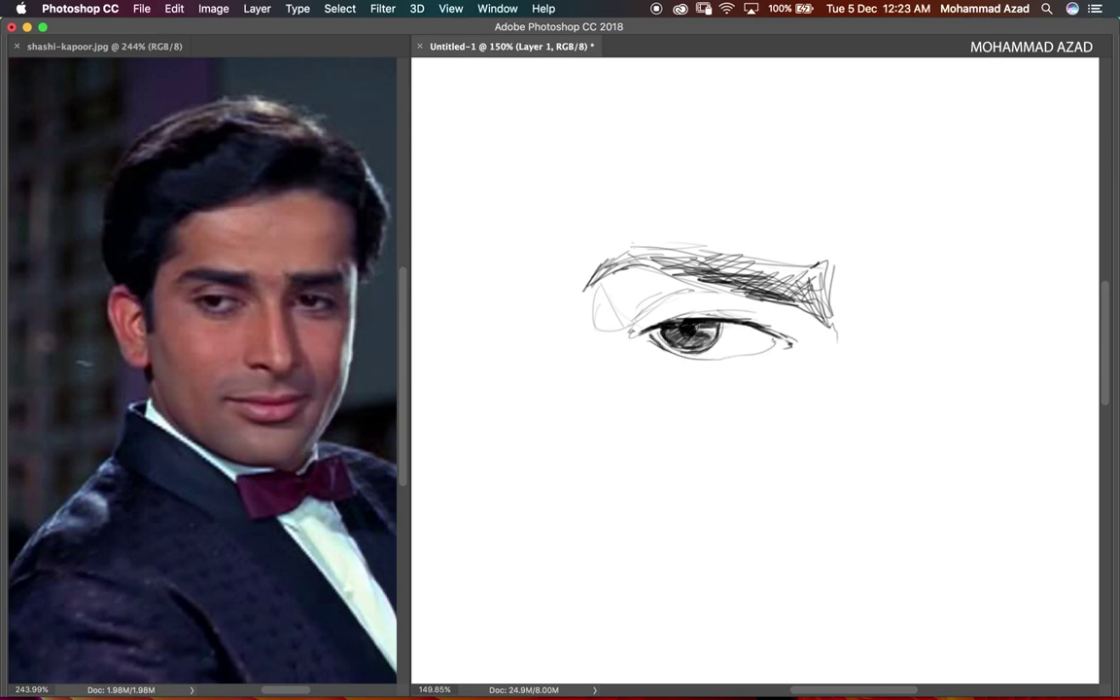
# Step: Shade the first eye's iris darker around the pupil
pyautogui.rightClick(647, 309)
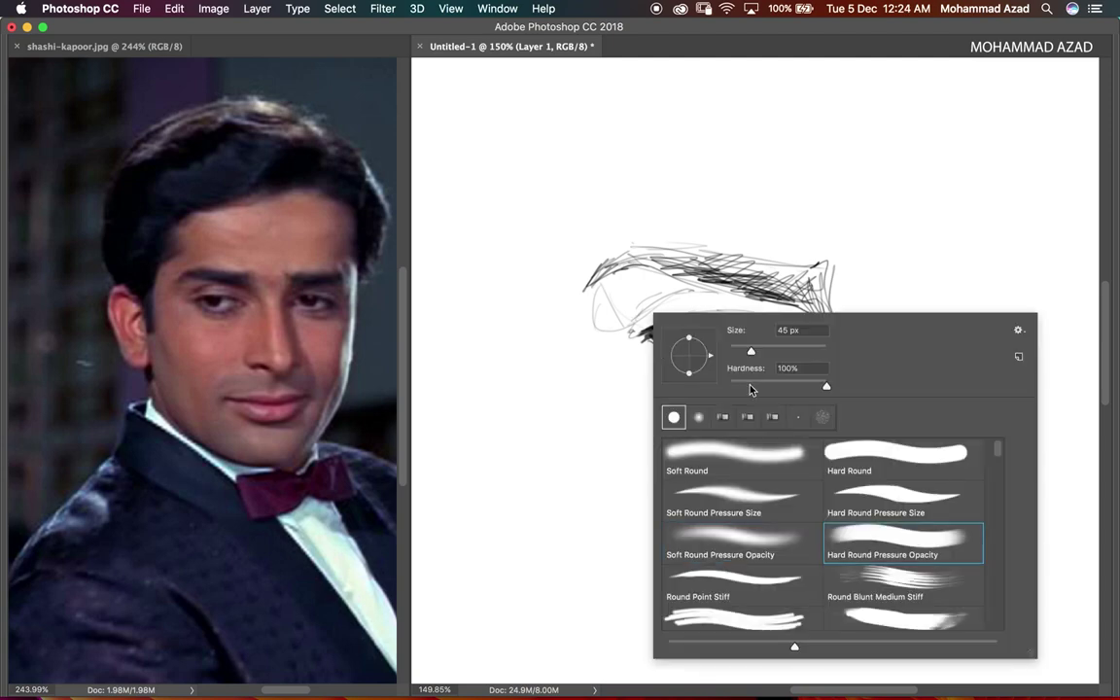
pyautogui.press('Escape')
pyautogui.moveTo(669, 333); pyautogui.dragTo(735, 343)
# Step: Hatch the first eyebrow with dense grey and add light strokes beneath the lower lid
pyautogui.moveTo(588, 277); pyautogui.dragTo(686, 262)
pyautogui.moveTo(579, 243)
pyautogui.mouseDown()
pyautogui.moveTo(680, 258)
pyautogui.moveTo(822, 331)
pyautogui.moveTo(692, 362)
pyautogui.mouseUp()
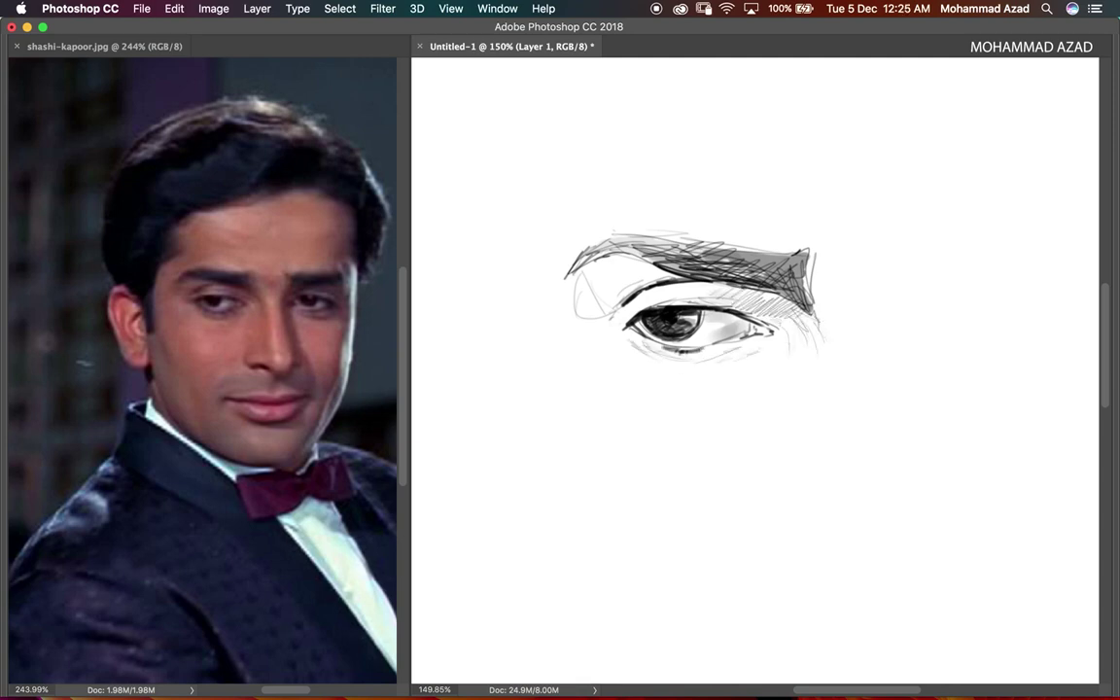
pyautogui.moveTo(671, 321); pyautogui.dragTo(580, 333)
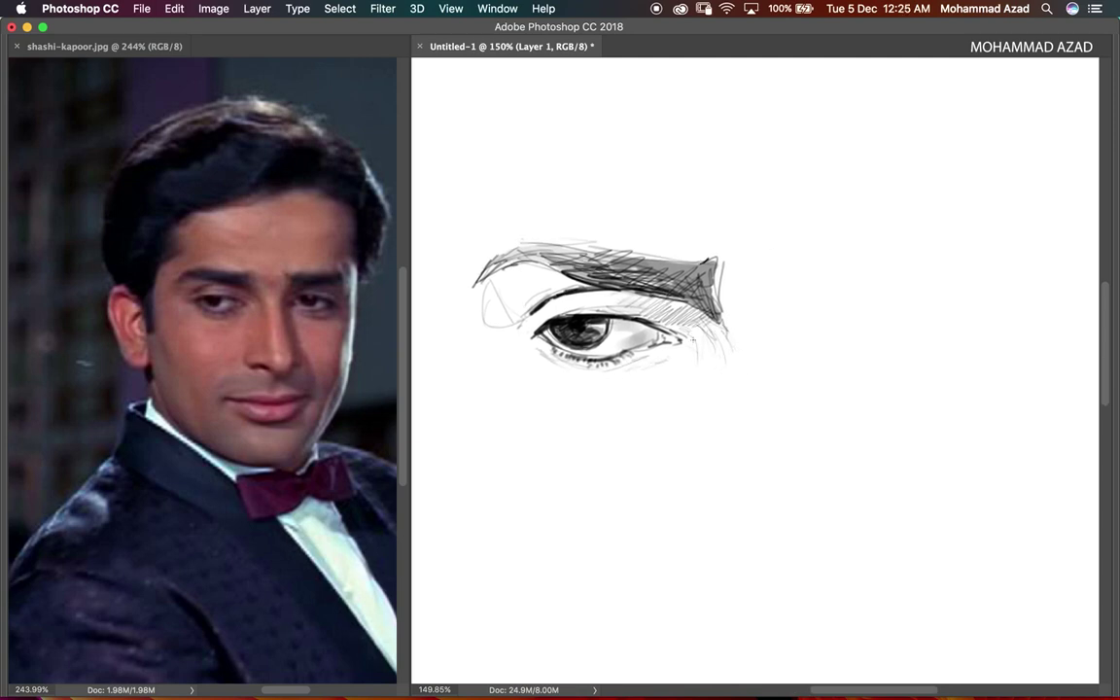
pyautogui.moveTo(660, 385); pyautogui.dragTo(578, 362)
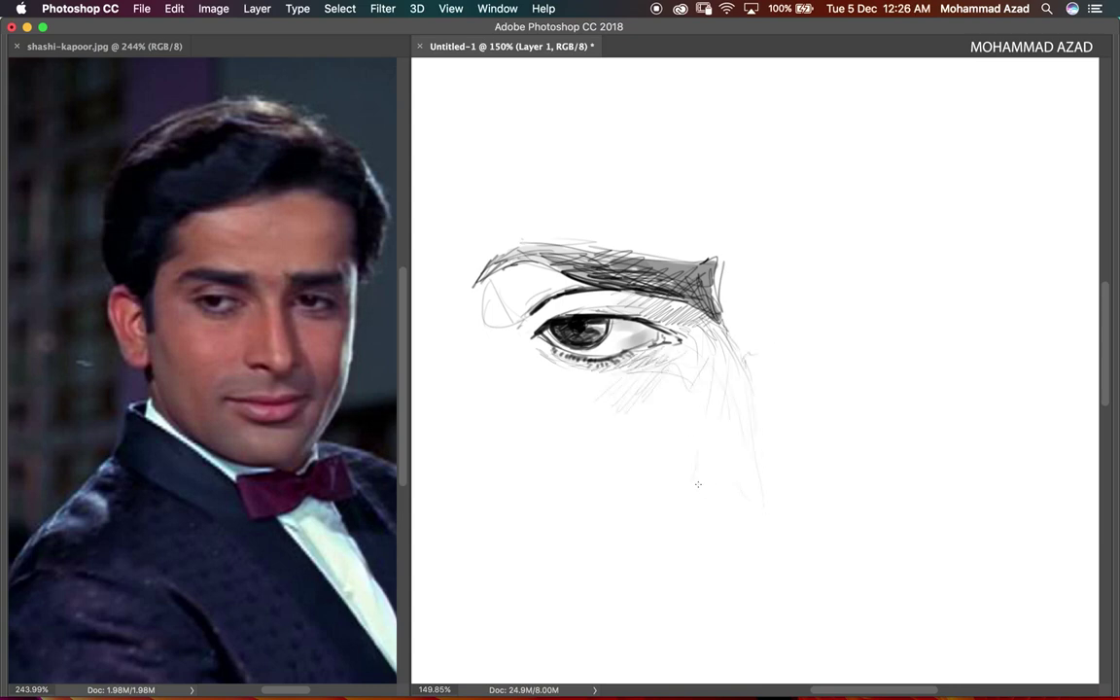
# Step: Draw the nostril curve and the long line down the side of the nose
pyautogui.scroll(-2, 697, 483)
pyautogui.moveTo(671, 481); pyautogui.dragTo(747, 465)
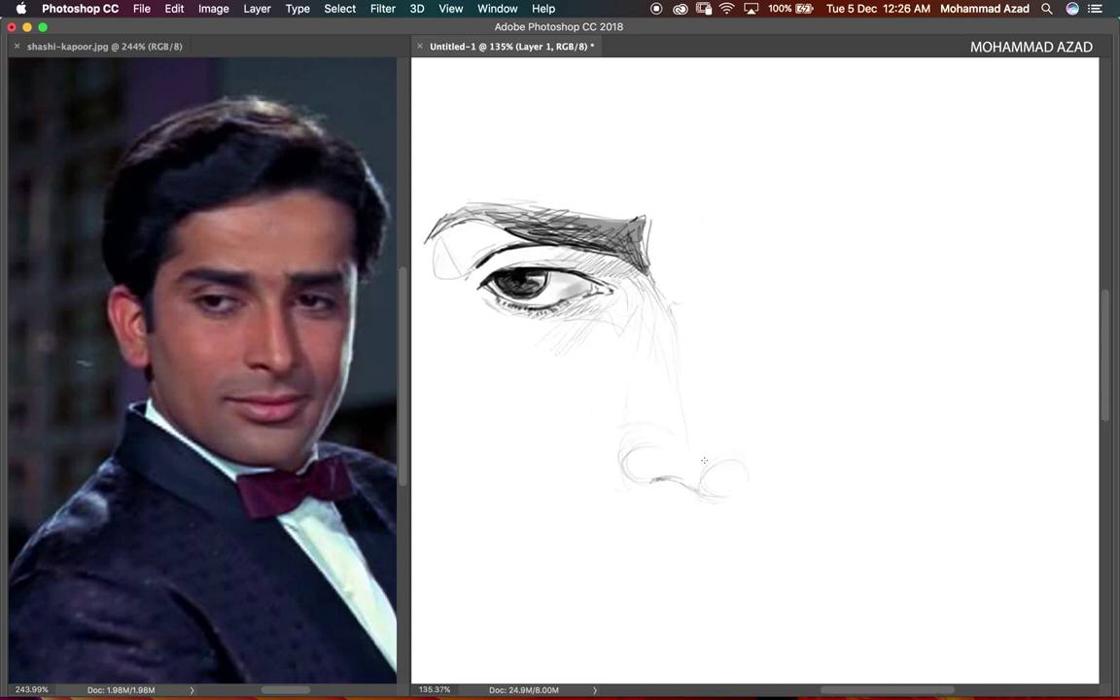
pyautogui.moveTo(717, 316); pyautogui.dragTo(755, 464)
# Step: Hatch the second eyebrow and darken the lines along the nose side
pyautogui.scroll(2, 739, 479)
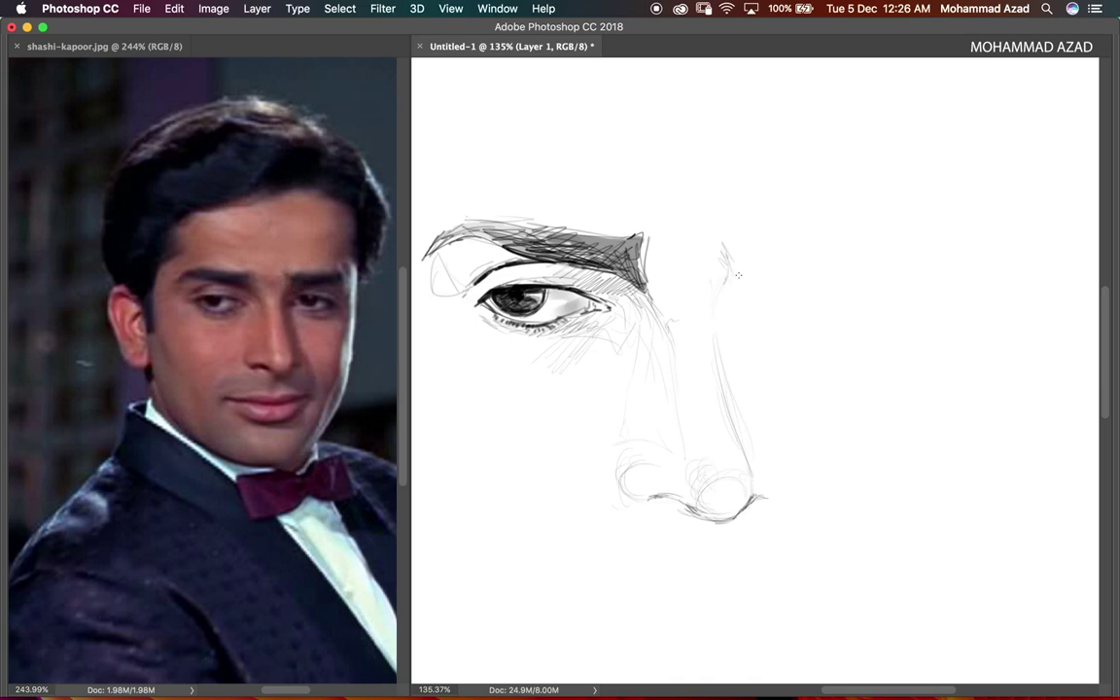
pyautogui.moveTo(725, 249)
pyautogui.mouseDown()
pyautogui.moveTo(846, 243)
pyautogui.moveTo(836, 248)
pyautogui.moveTo(875, 236)
pyautogui.mouseUp()
pyautogui.moveTo(768, 336)
pyautogui.mouseDown()
pyautogui.moveTo(855, 316)
pyautogui.moveTo(898, 254)
pyautogui.mouseUp()
pyautogui.moveTo(669, 219); pyautogui.dragTo(710, 389)
# Step: Shift the whole sketch slightly with Free Transform and commit it
pyautogui.moveTo(693, 324); pyautogui.dragTo(744, 400)
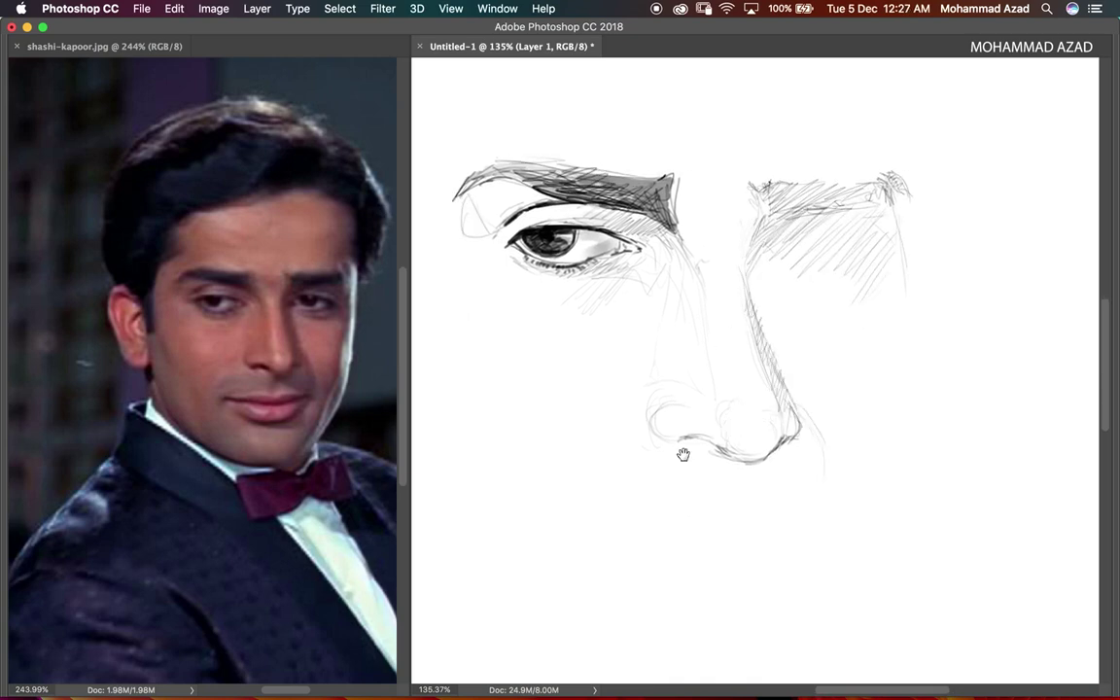
pyautogui.hotkey('ctrl', 't')
pyautogui.moveTo(762, 468); pyautogui.dragTo(842, 338)
pyautogui.press('Return')
# Step: Move the selected left eye slightly upward with Free Transform
pyautogui.hotkey('ctrl', 't')
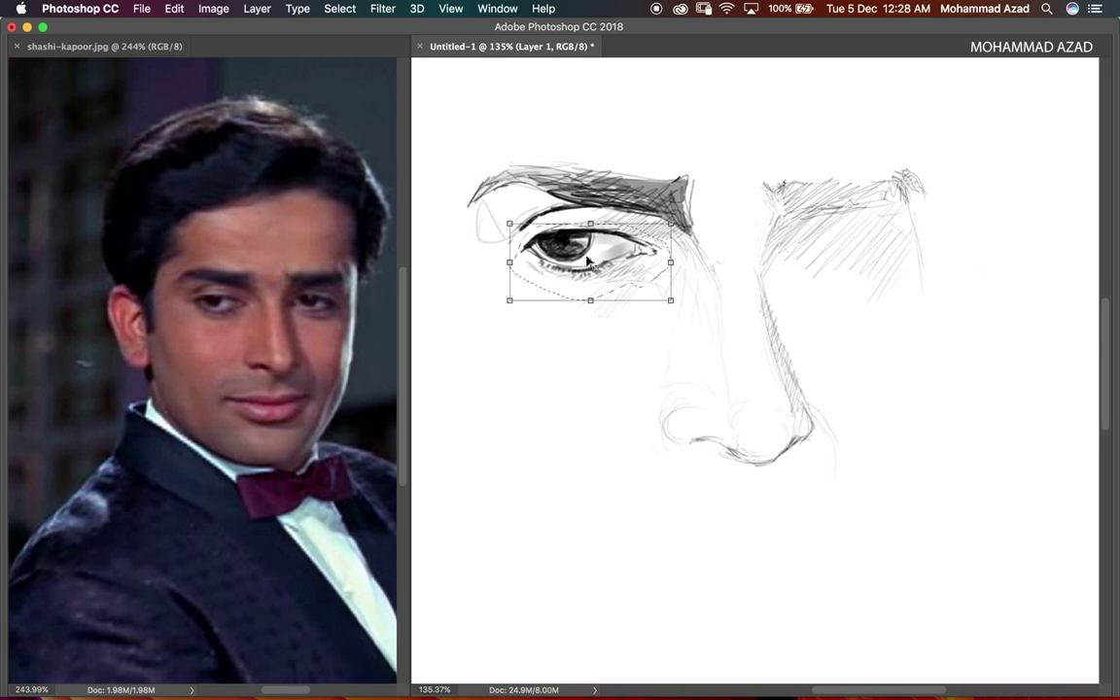
pyautogui.moveTo(588, 260); pyautogui.dragTo(588, 253)
pyautogui.press('Return')
# Step: Draw the right eye's upper lid and dark iris, and shade the right eyebrow dark
pyautogui.scroll(2, 769, 260)
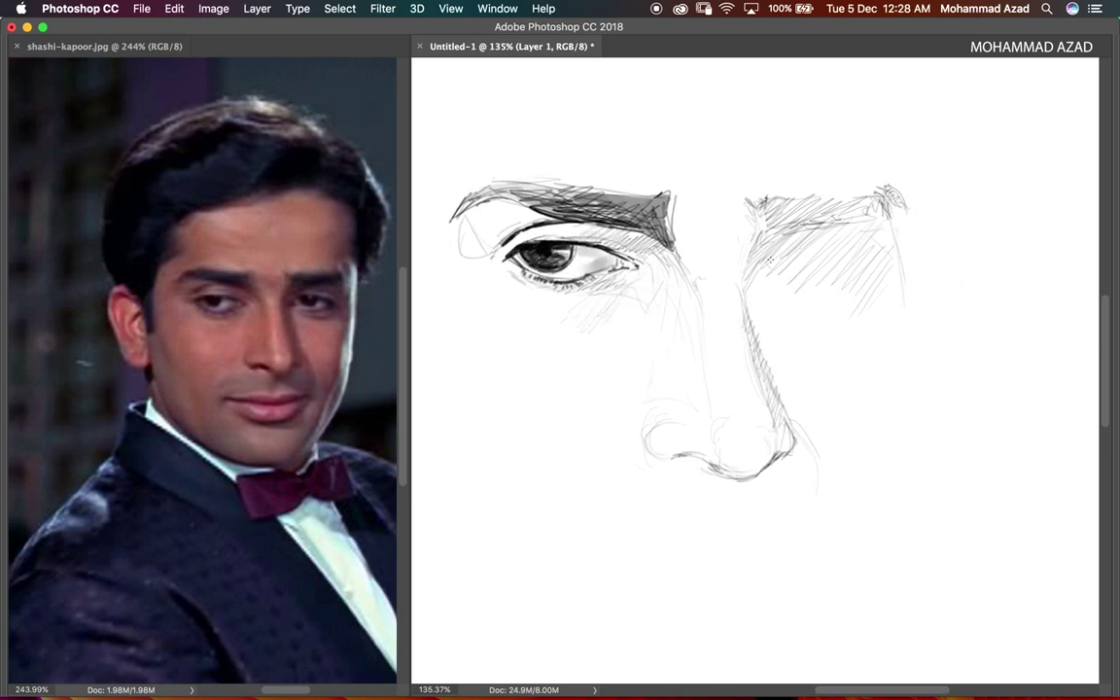
pyautogui.moveTo(771, 268); pyautogui.dragTo(870, 261)
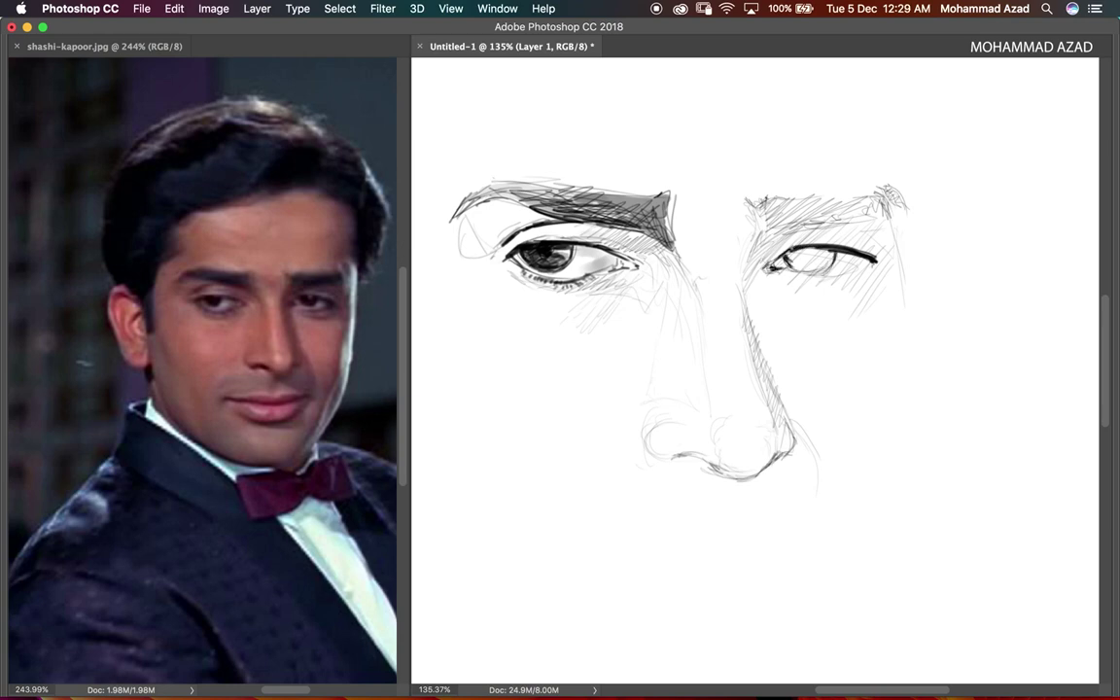
pyautogui.moveTo(789, 259); pyautogui.dragTo(827, 257)
pyautogui.moveTo(768, 214); pyautogui.dragTo(875, 199)
pyautogui.moveTo(807, 204)
pyautogui.mouseDown()
pyautogui.moveTo(887, 206)
pyautogui.moveTo(750, 206)
pyautogui.mouseUp()
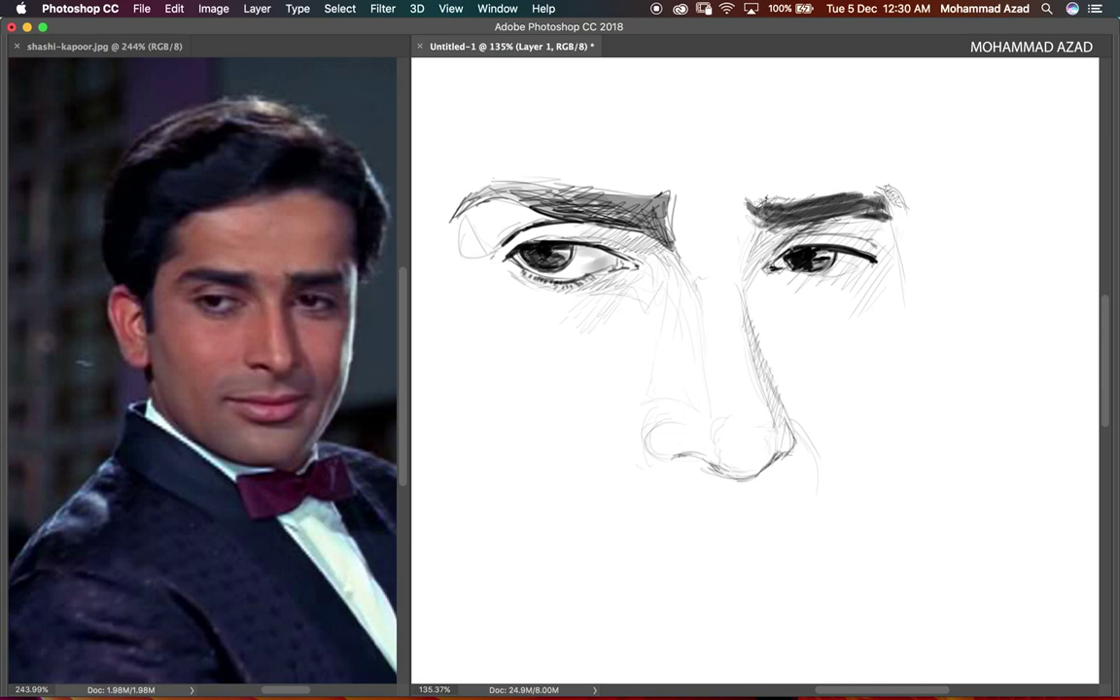
# Step: Shade the nose bridge and the right eye's inner corner
pyautogui.moveTo(751, 292)
pyautogui.mouseDown()
pyautogui.moveTo(786, 418)
pyautogui.moveTo(837, 496)
pyautogui.mouseUp()
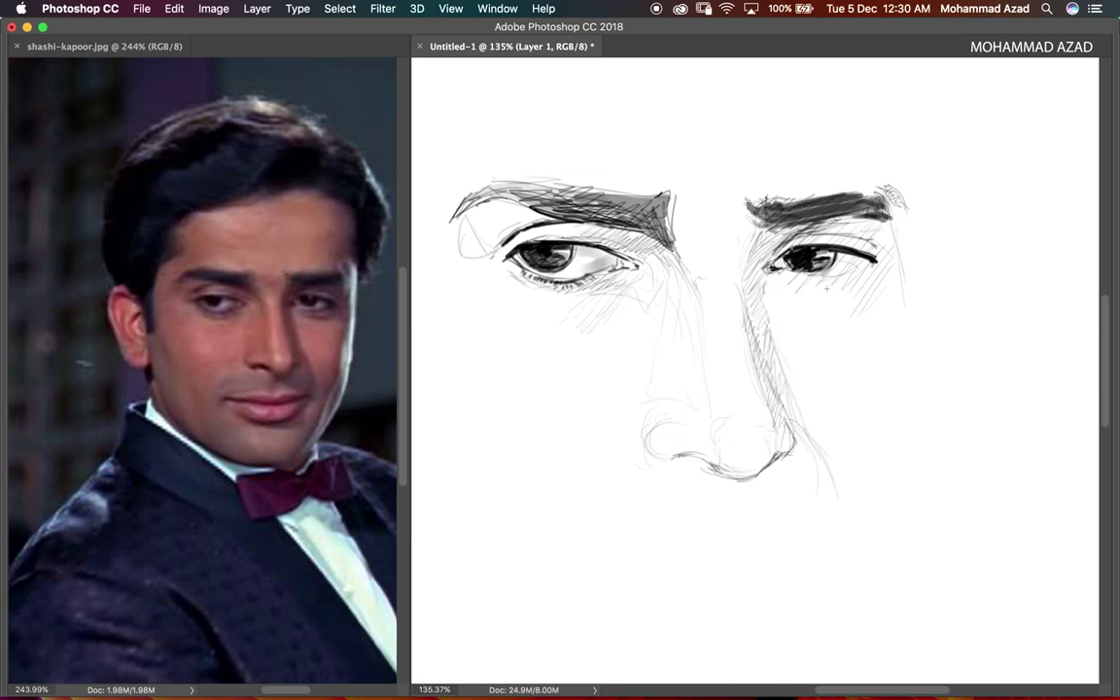
pyautogui.moveTo(705, 258); pyautogui.dragTo(783, 248)
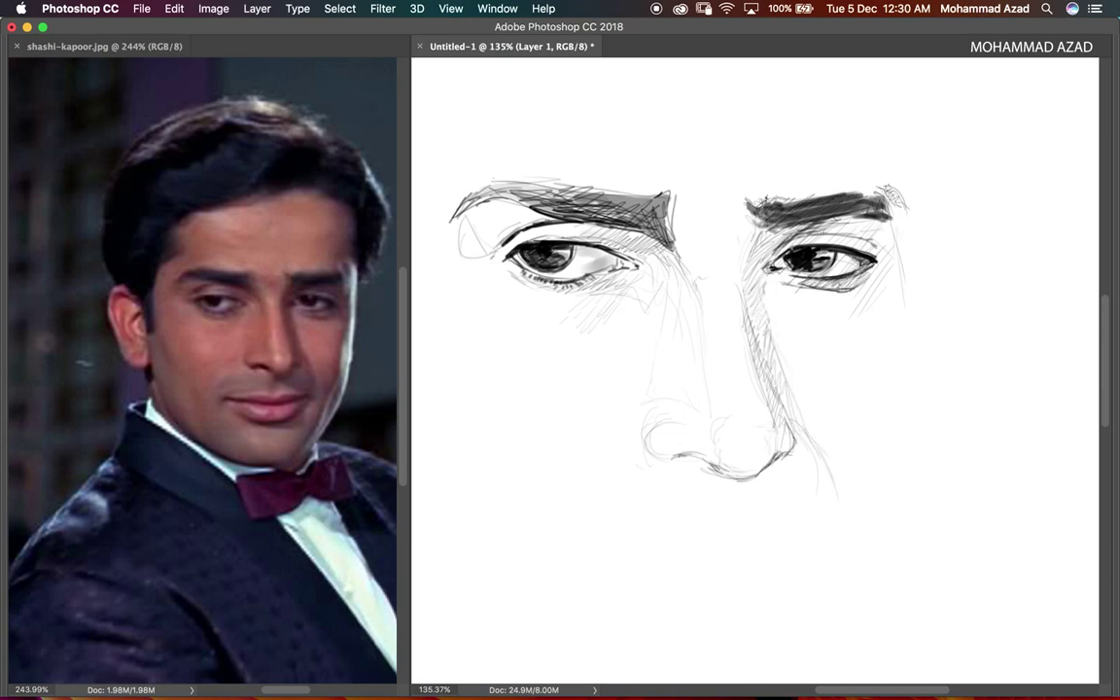
pyautogui.moveTo(725, 214); pyautogui.dragTo(789, 189)
pyautogui.moveTo(671, 243); pyautogui.dragTo(719, 207)
pyautogui.moveTo(764, 229); pyautogui.dragTo(807, 198)
pyautogui.moveTo(681, 234)
pyautogui.mouseDown()
pyautogui.moveTo(692, 346)
pyautogui.moveTo(669, 367)
pyautogui.mouseUp()
pyautogui.scroll(-1, 754, 369)
# Step: Scroll down the canvas to bring the nose and mouth area into view
pyautogui.scroll(-5, 755, 370)
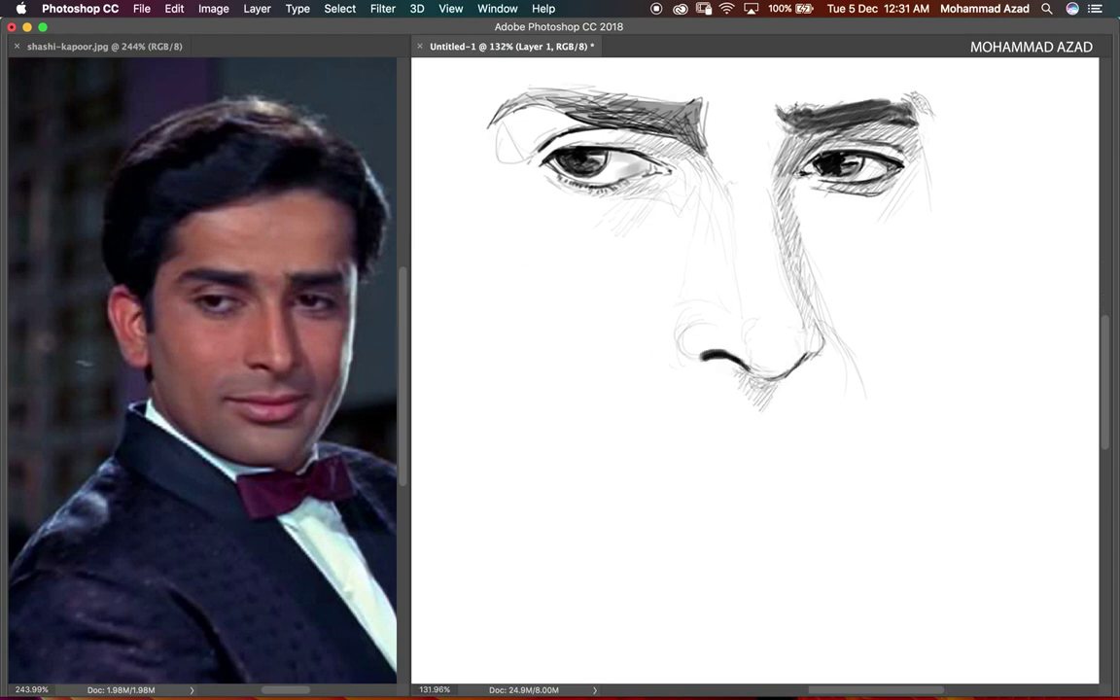
pyautogui.scroll(-3, 767, 374)
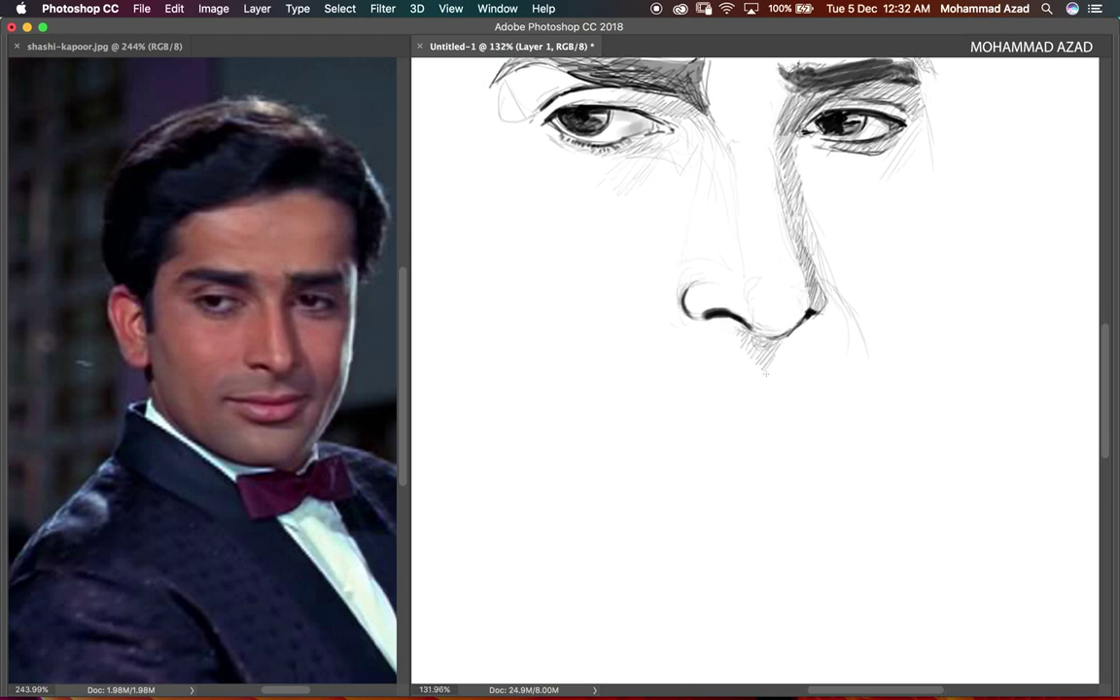
pyautogui.scroll(-2, 685, 364)
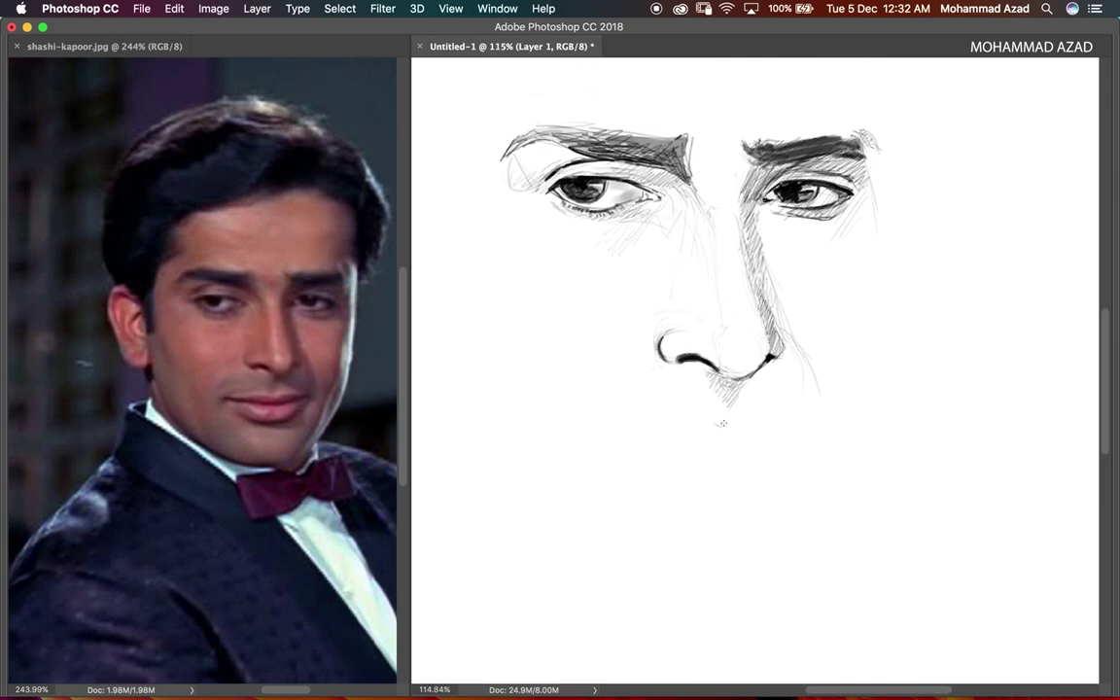
pyautogui.scroll(-4, 722, 423)
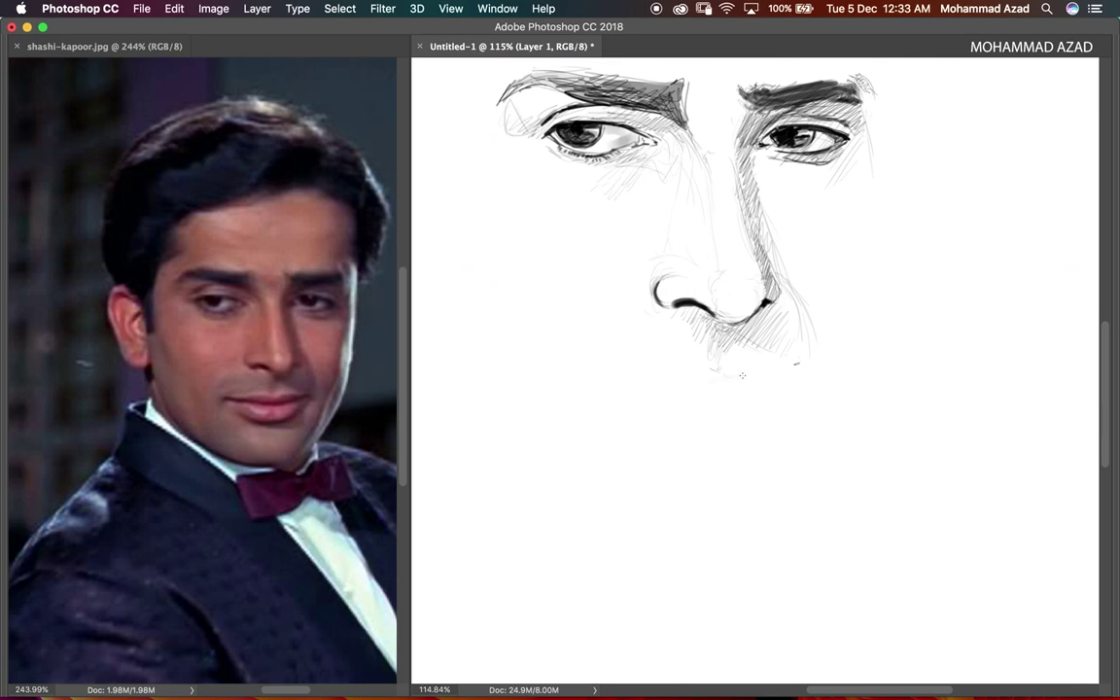
pyautogui.scroll(-3, 742, 375)
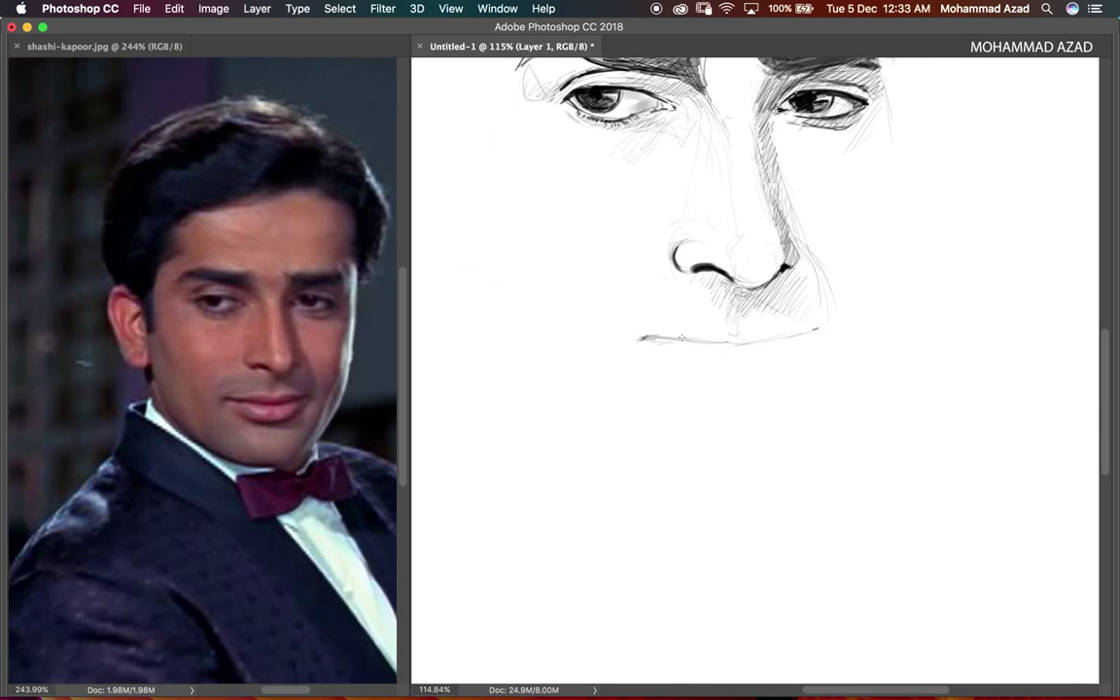
# Step: Darken the mouth line and draw the curve of the lower lip
pyautogui.moveTo(680, 337); pyautogui.dragTo(819, 327)
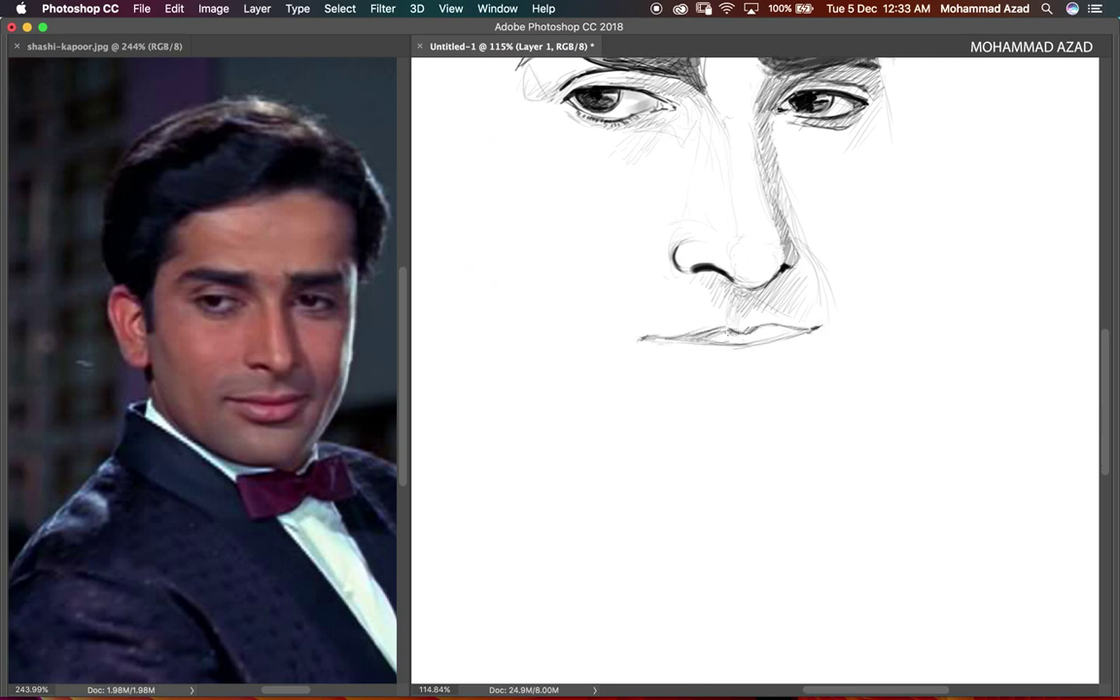
pyautogui.scroll(4, 705, 415)
pyautogui.moveTo(671, 389); pyautogui.dragTo(751, 391)
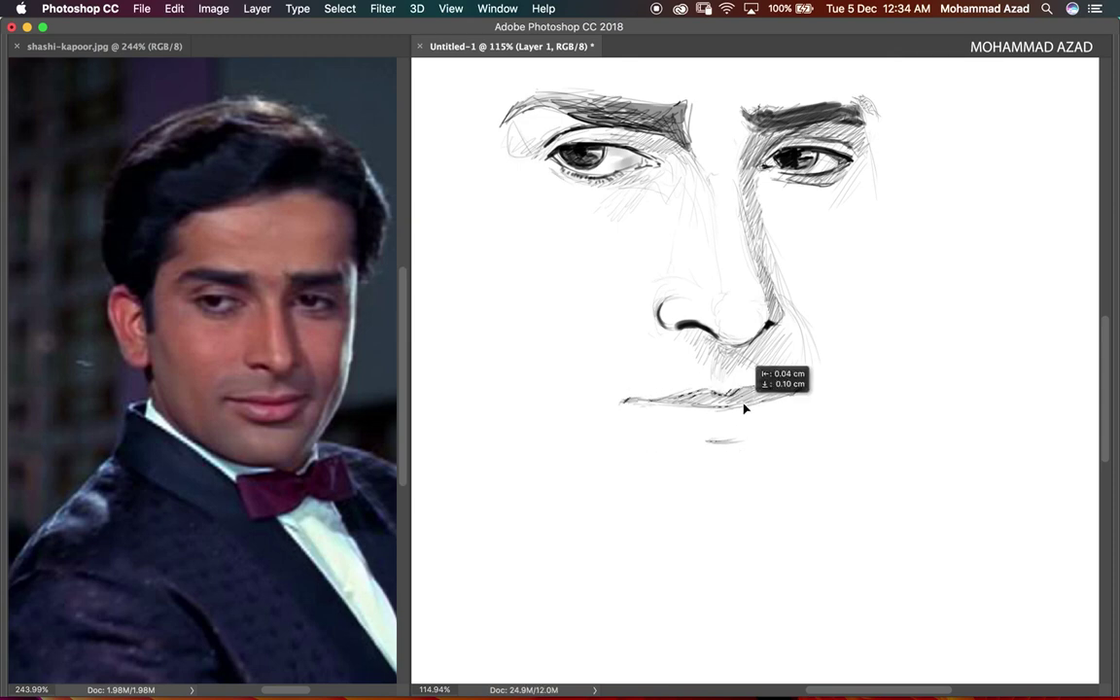
pyautogui.hotkey('ctrl', 'd')
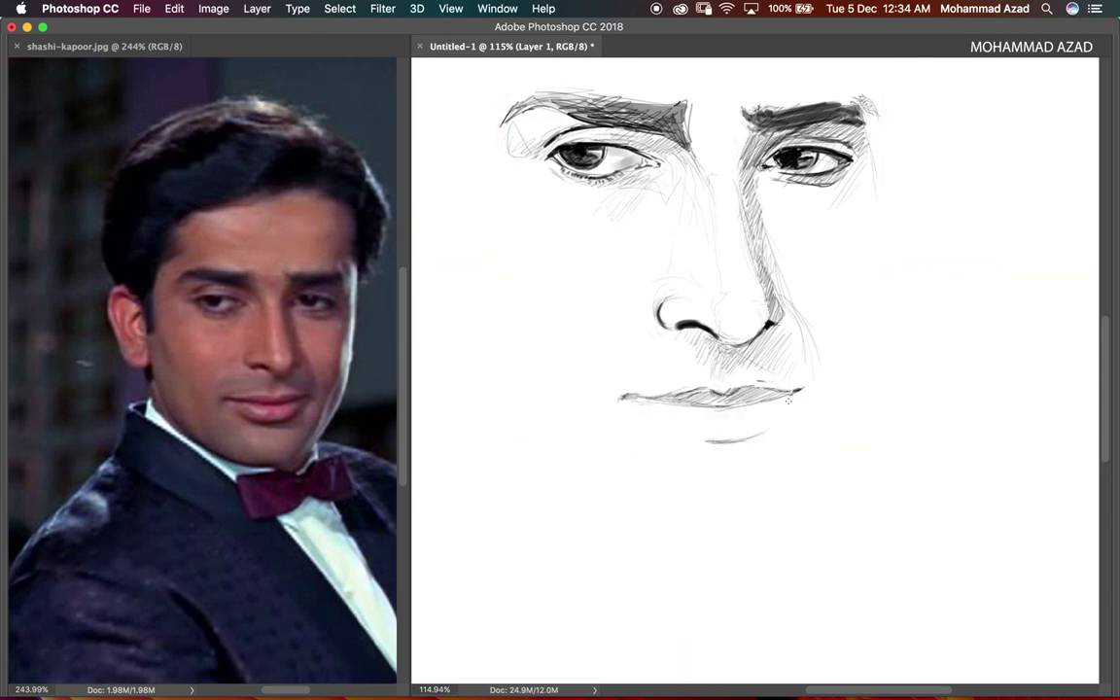
pyautogui.moveTo(792, 407); pyautogui.dragTo(661, 413)
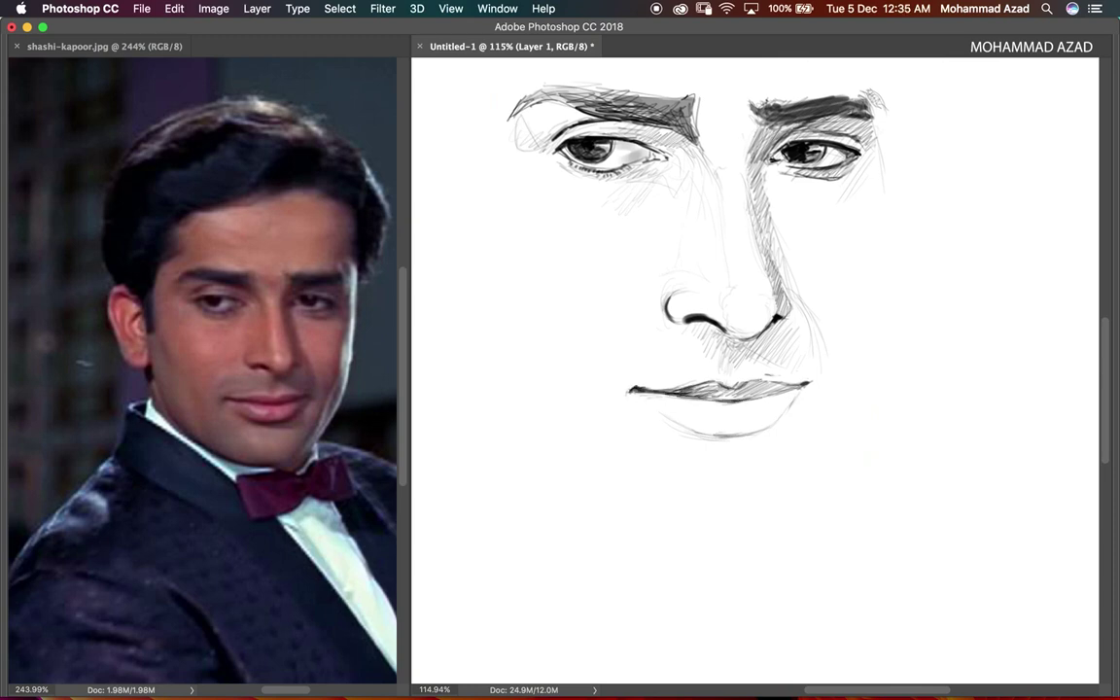
# Step: Undo a heavy lip stroke and hatch the cheek shadow right of the nose
pyautogui.moveTo(681, 420); pyautogui.dragTo(740, 444)
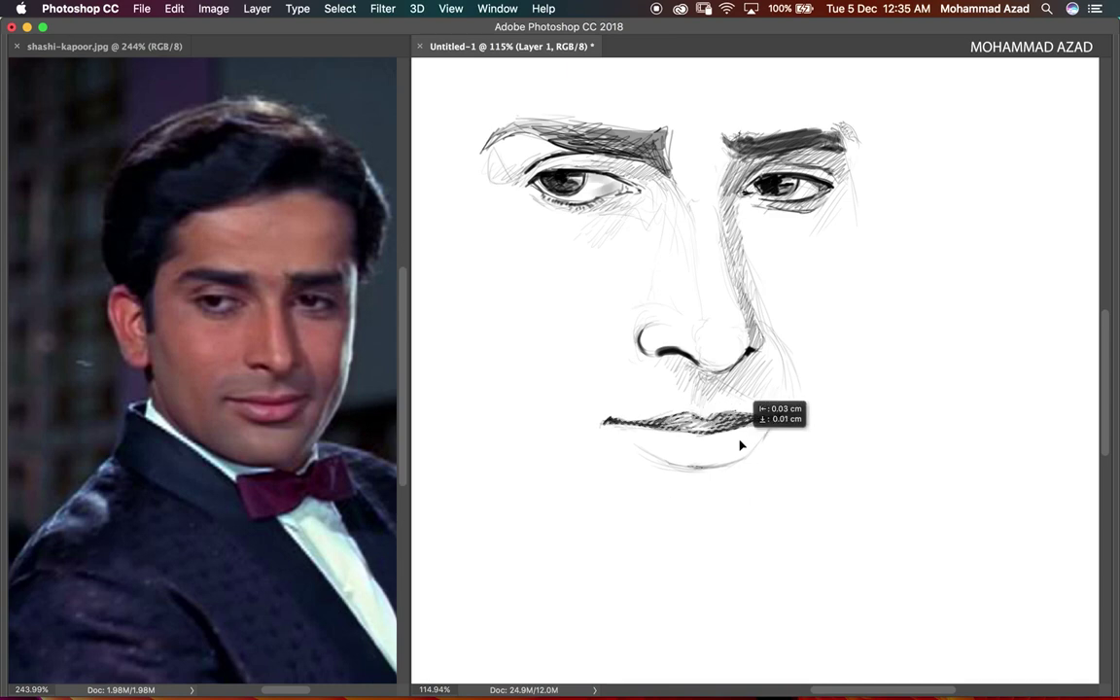
pyautogui.hotkey('ctrl', 'z')
pyautogui.moveTo(788, 362); pyautogui.dragTo(761, 408)
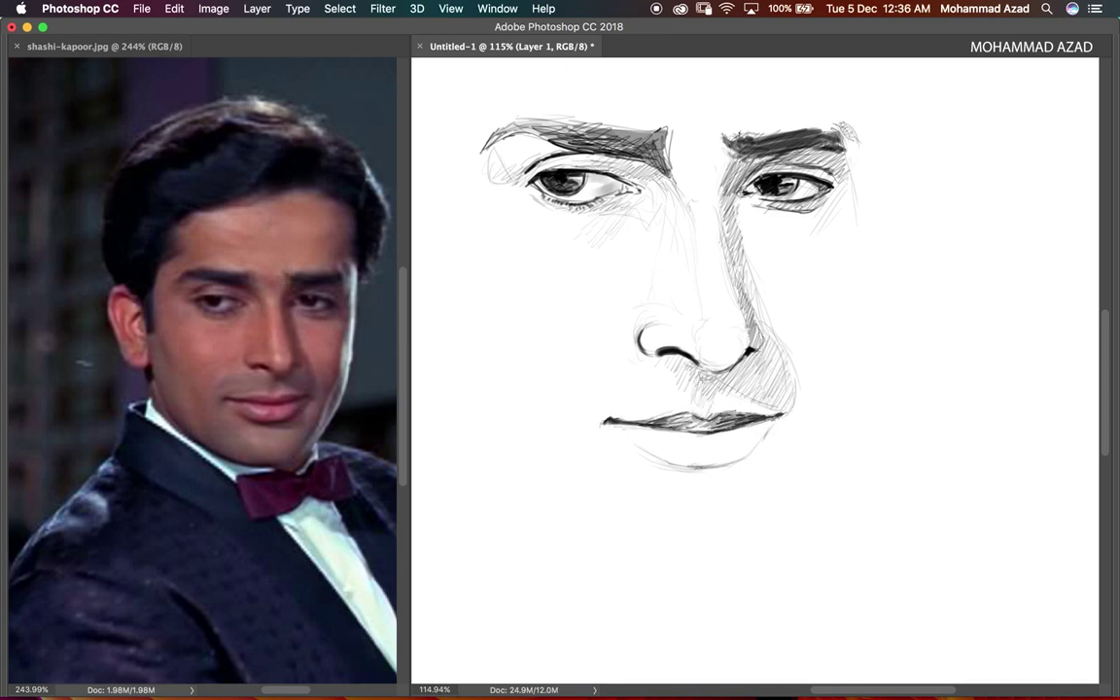
pyautogui.scroll(5, 755, 369)
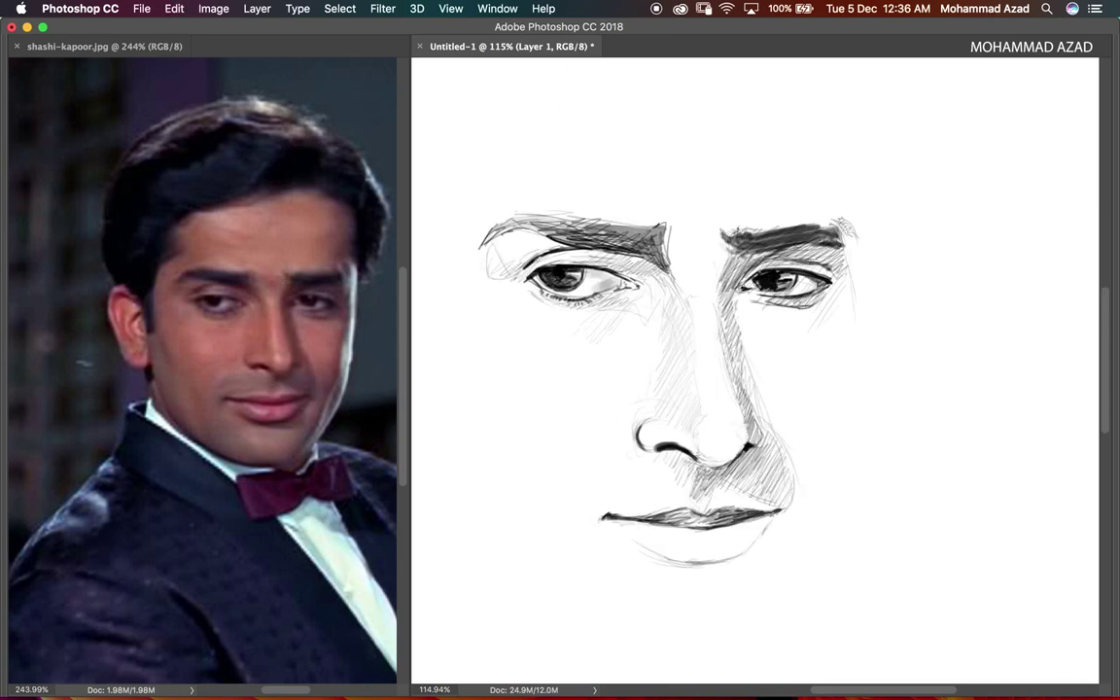
# Step: Hatch beside the nose and the bridge, darken the chin shadow, and tone the lower lip grey
pyautogui.moveTo(661, 399); pyautogui.dragTo(624, 421)
pyautogui.moveTo(693, 234); pyautogui.dragTo(681, 277)
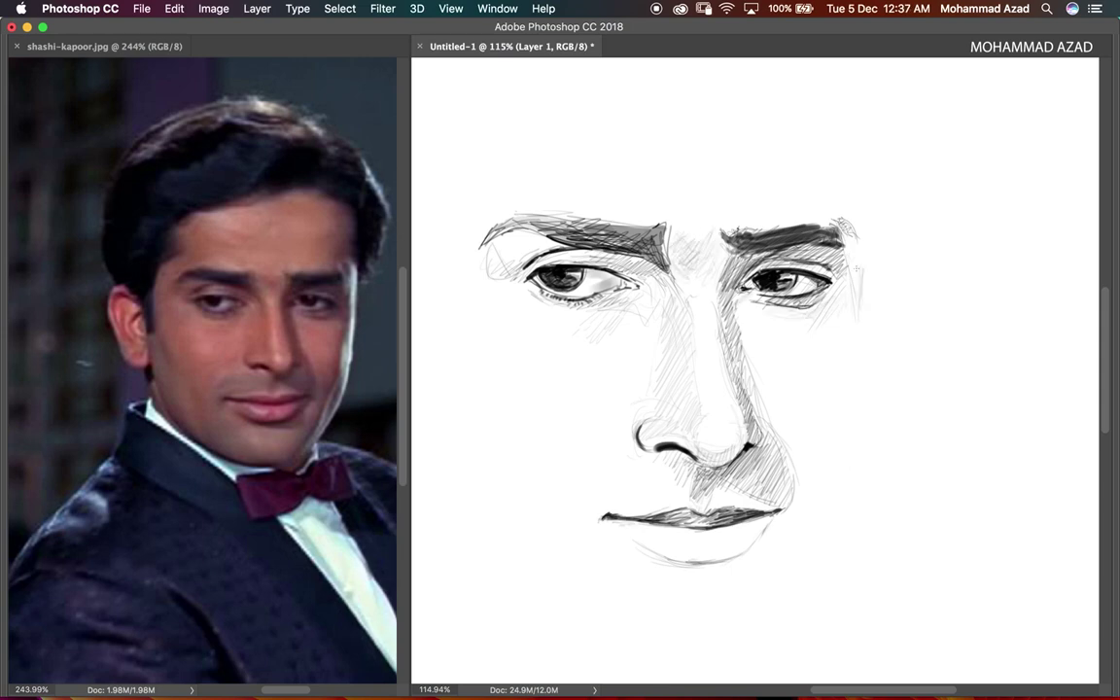
pyautogui.scroll(-4, 754, 370)
pyautogui.scroll(-3, 754, 370)
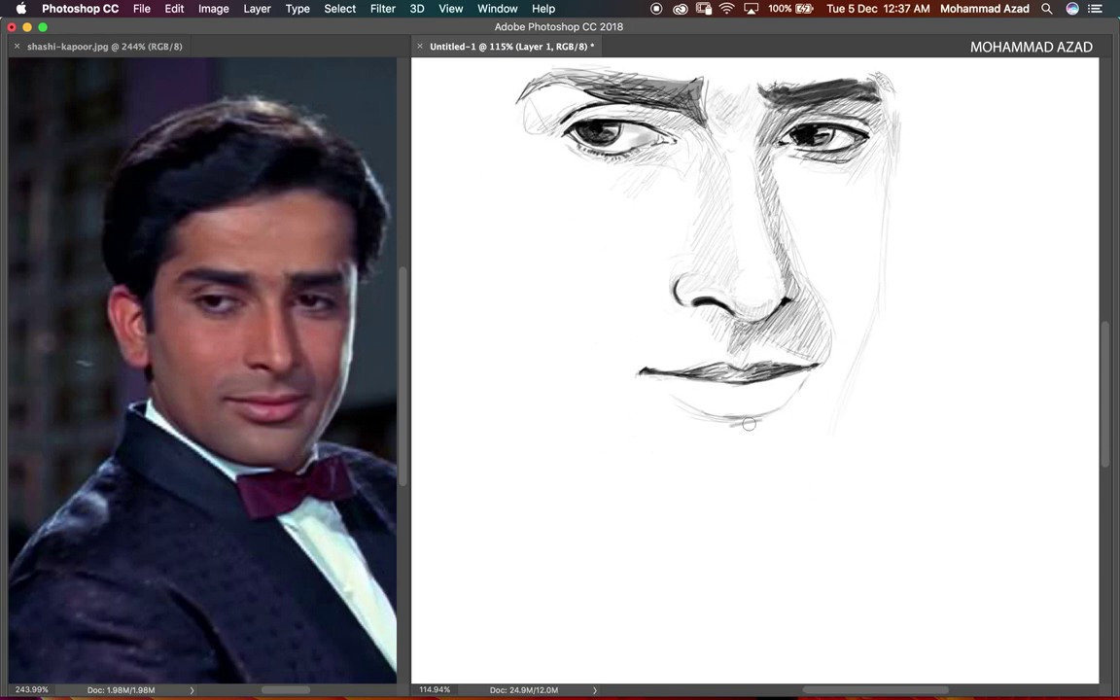
pyautogui.moveTo(749, 424); pyautogui.dragTo(784, 418)
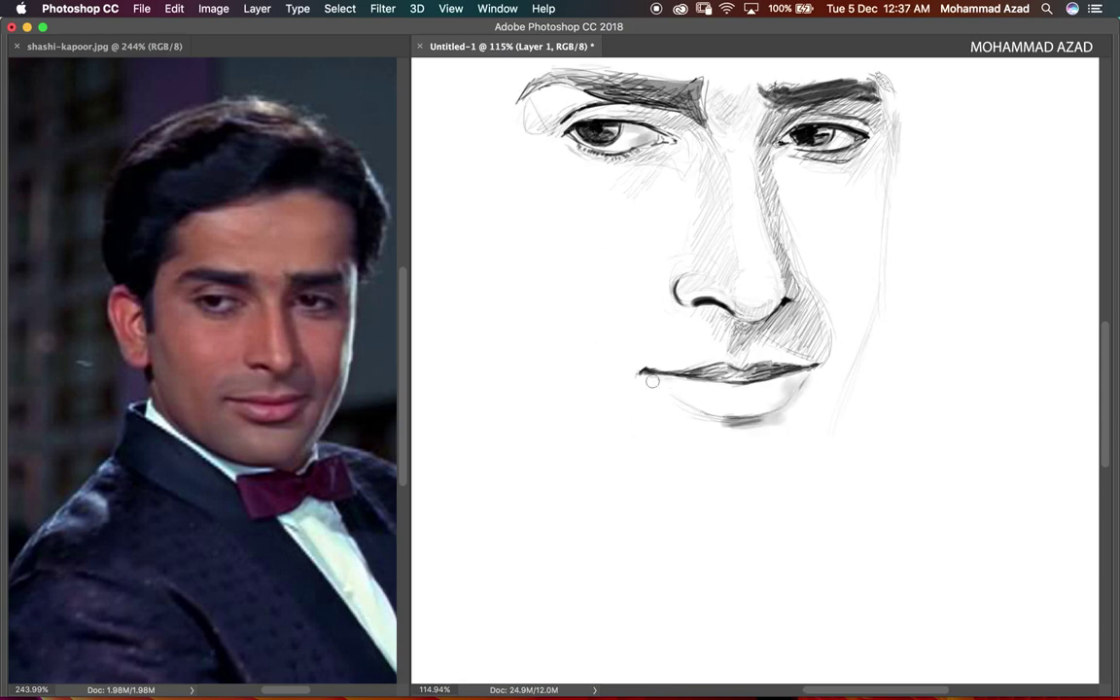
pyautogui.moveTo(652, 381); pyautogui.dragTo(794, 392)
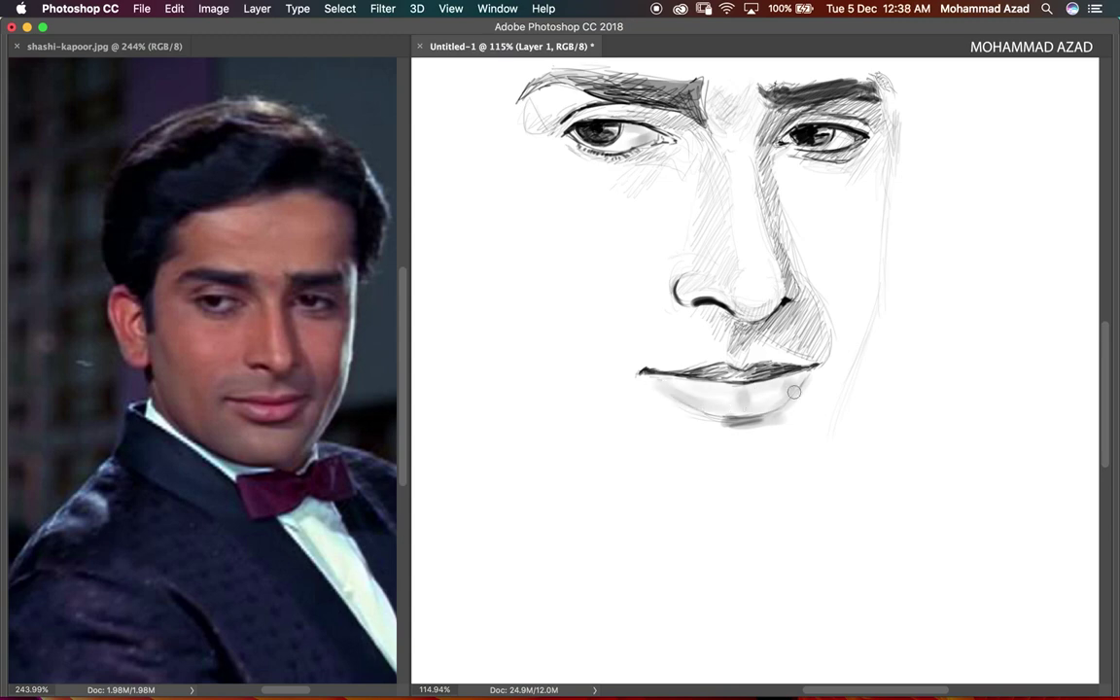
# Step: Add soft grey tone above the right eyebrow and darken the shading under the nose
pyautogui.scroll(3, 754, 370)
pyautogui.scroll(7, 754, 370)
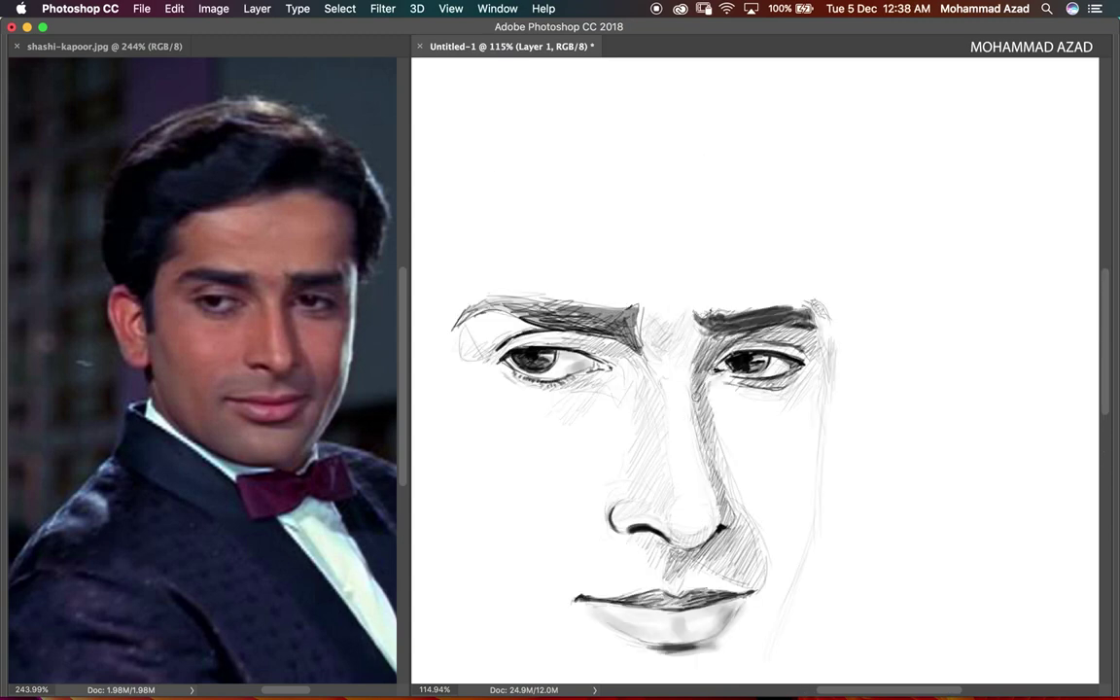
pyautogui.scroll(-4, 755, 369)
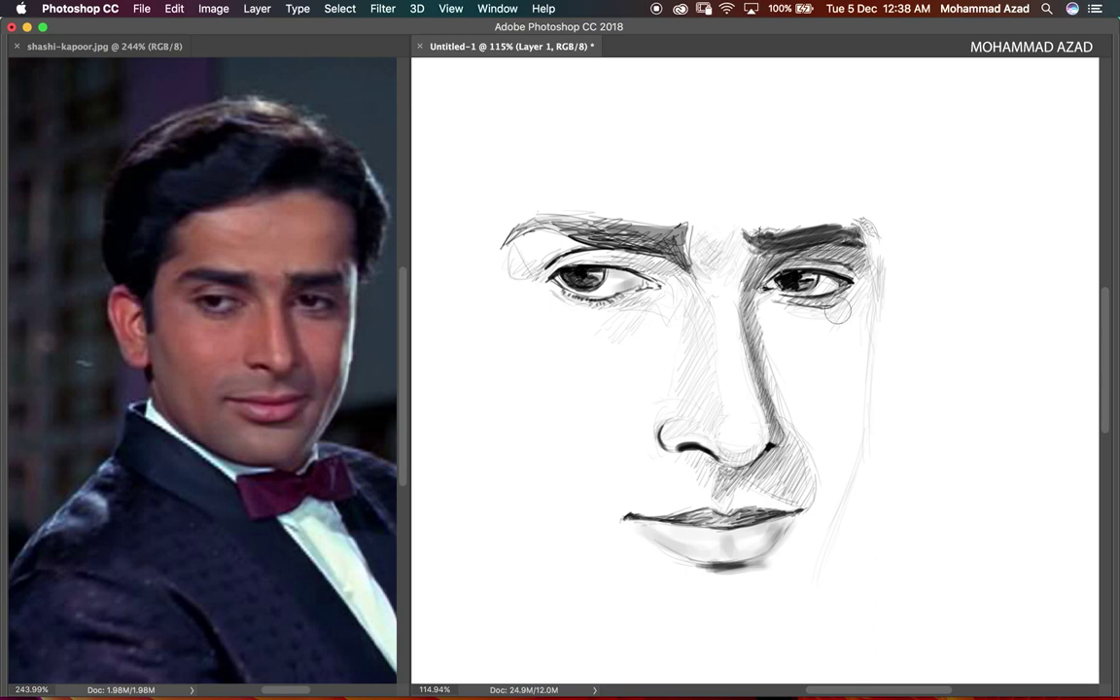
pyautogui.hscroll(-3, 686, 375)
pyautogui.scroll(7, 681, 234)
pyautogui.moveTo(831, 300); pyautogui.dragTo(821, 219)
pyautogui.scroll(-7, 807, 428)
pyautogui.moveTo(681, 403); pyautogui.dragTo(759, 457)
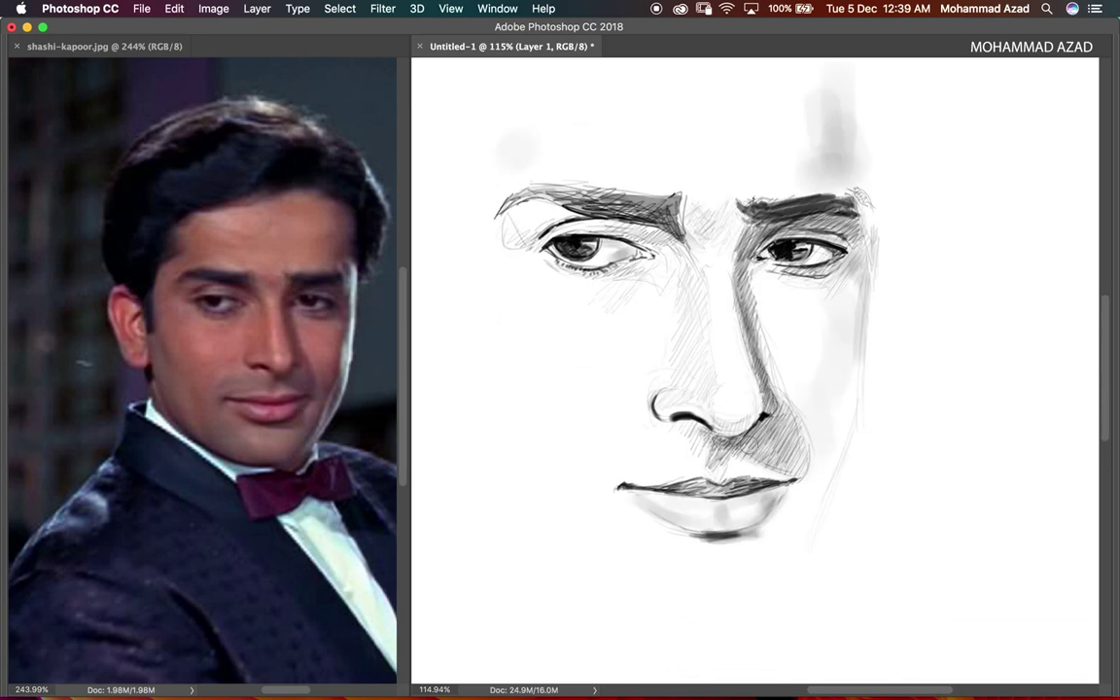
pyautogui.press('[')
pyautogui.press('[')
pyautogui.press('[')
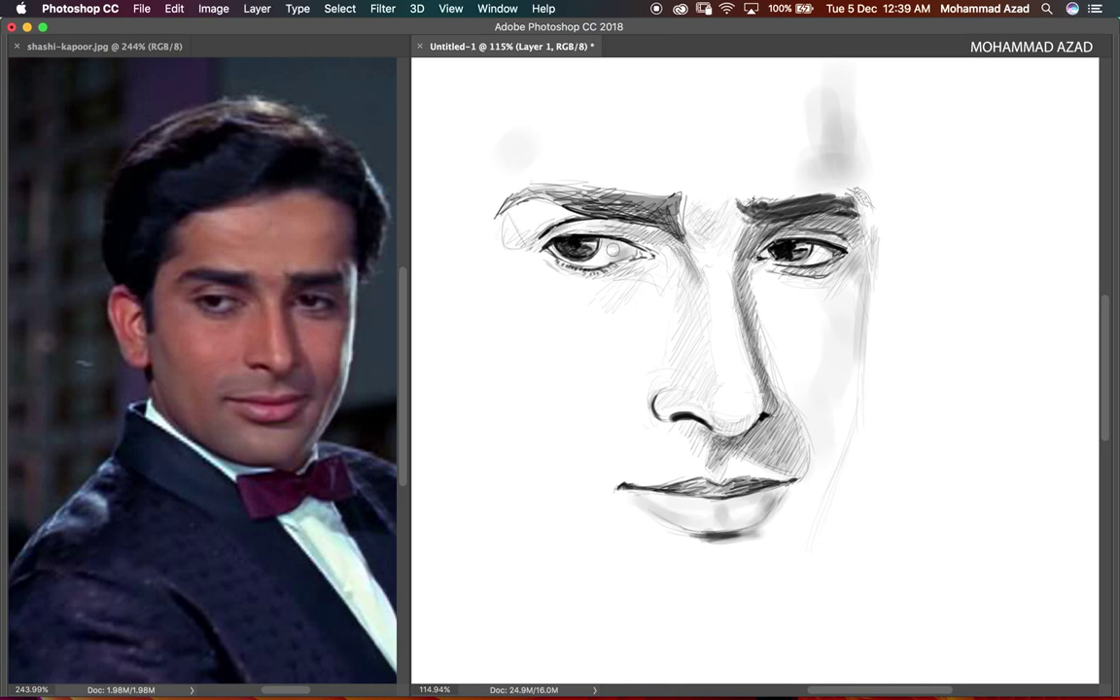
pyautogui.press(']')
pyautogui.press(']')
pyautogui.press(']')
pyautogui.press(']')
pyautogui.press(']')
pyautogui.press(']')
# Step: Paint soft grey shadow along and down the left cheek, reframing the view of the face
pyautogui.moveTo(533, 390); pyautogui.dragTo(621, 445)
pyautogui.moveTo(663, 529); pyautogui.dragTo(656, 441)
pyautogui.moveTo(687, 487); pyautogui.dragTo(736, 522)
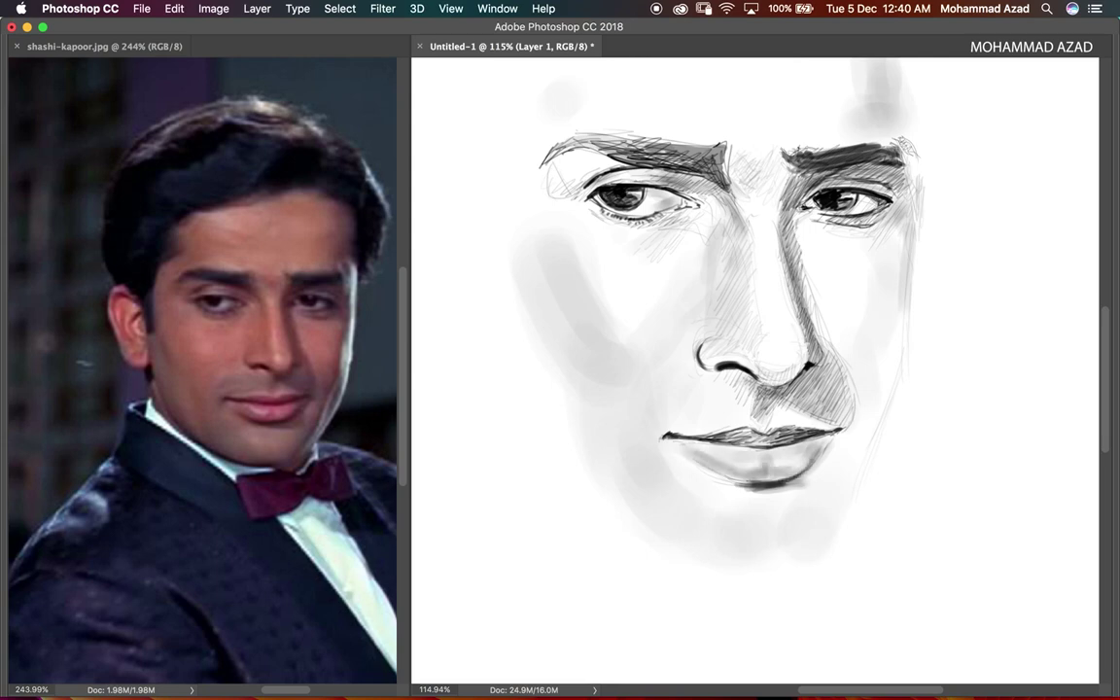
pyautogui.moveTo(681, 467); pyautogui.dragTo(645, 523)
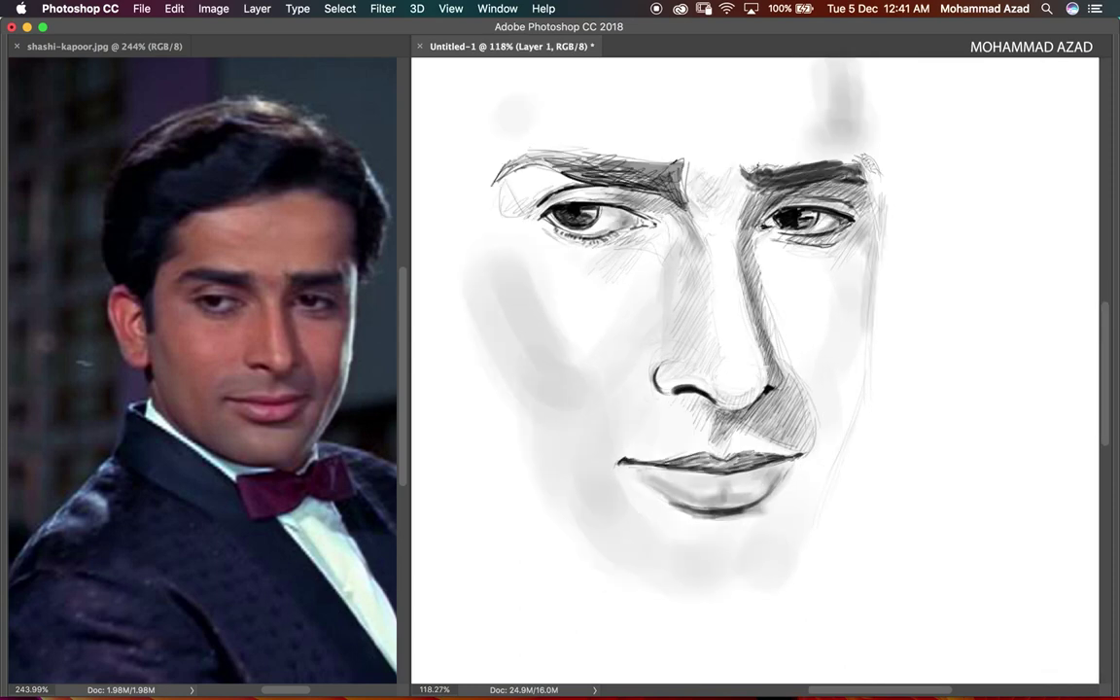
pyautogui.moveTo(718, 301); pyautogui.dragTo(621, 358)
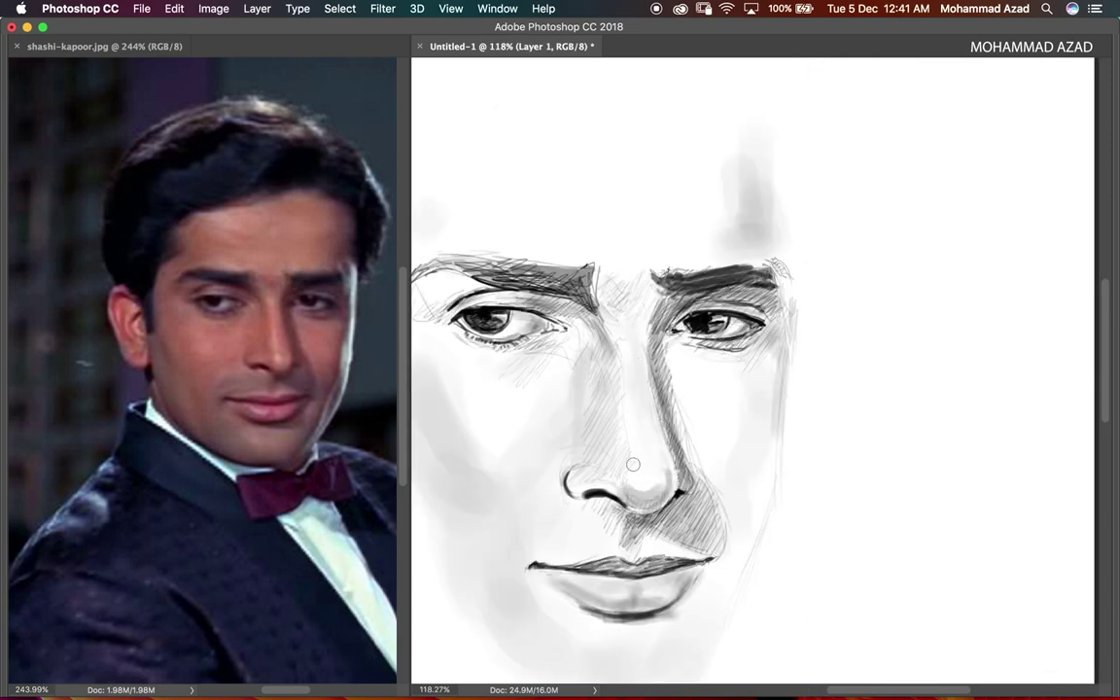
pyautogui.scroll(2, 603, 294)
pyautogui.moveTo(685, 384); pyautogui.dragTo(757, 383)
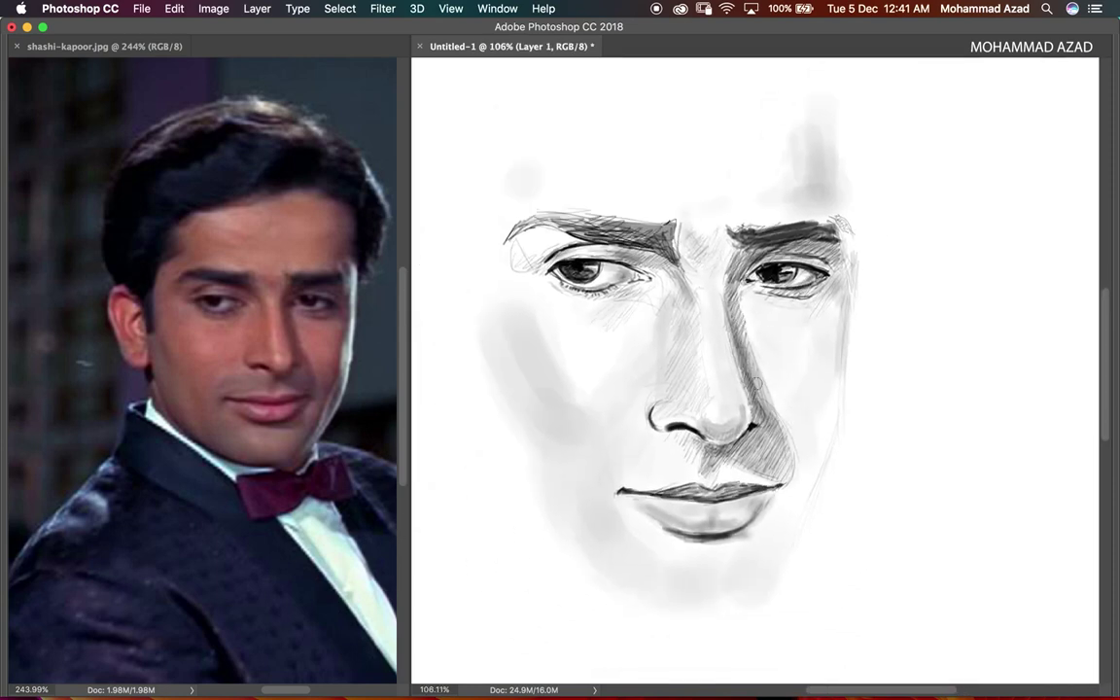
pyautogui.scroll(-3, 745, 389)
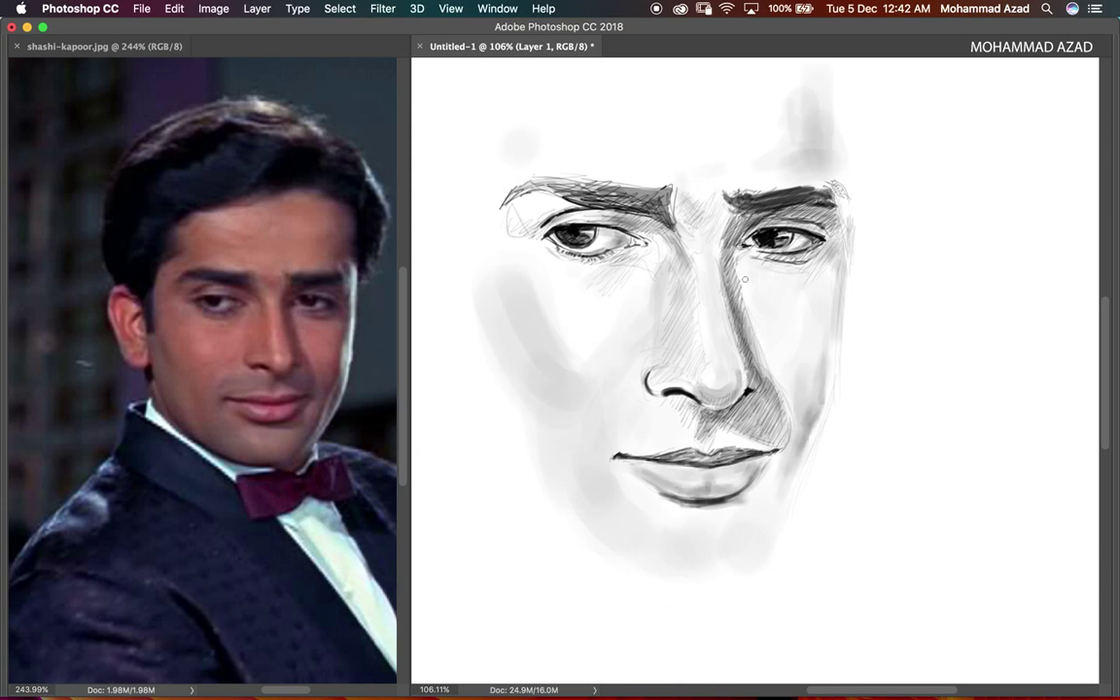
pyautogui.scroll(-3, 782, 333)
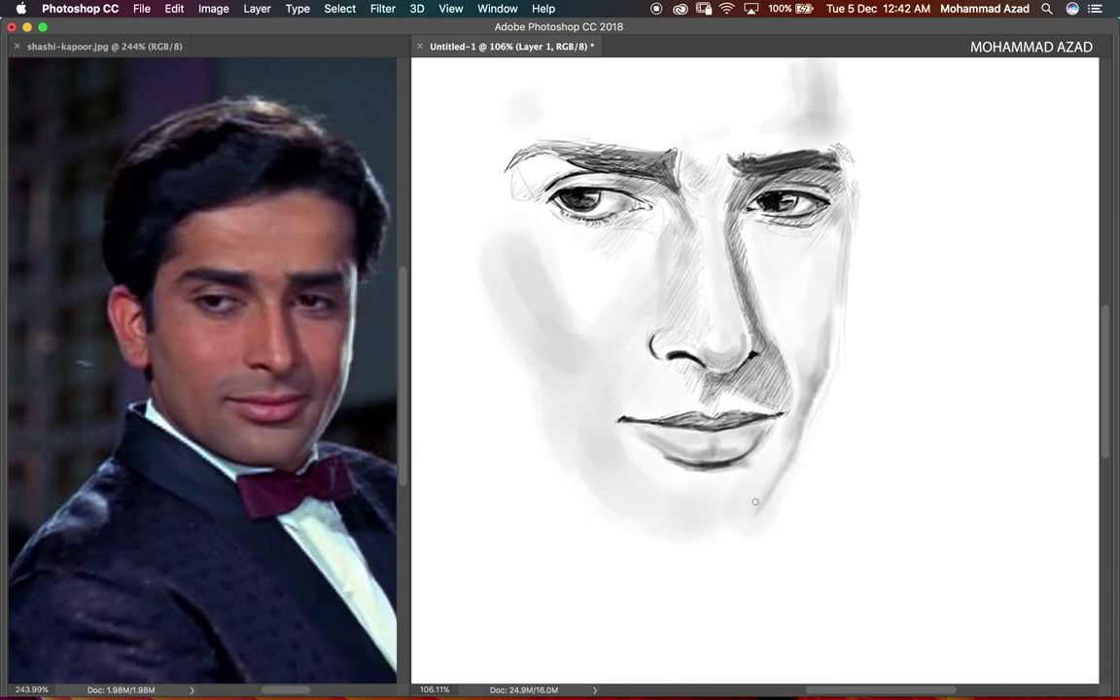
pyautogui.scroll(-2, 792, 415)
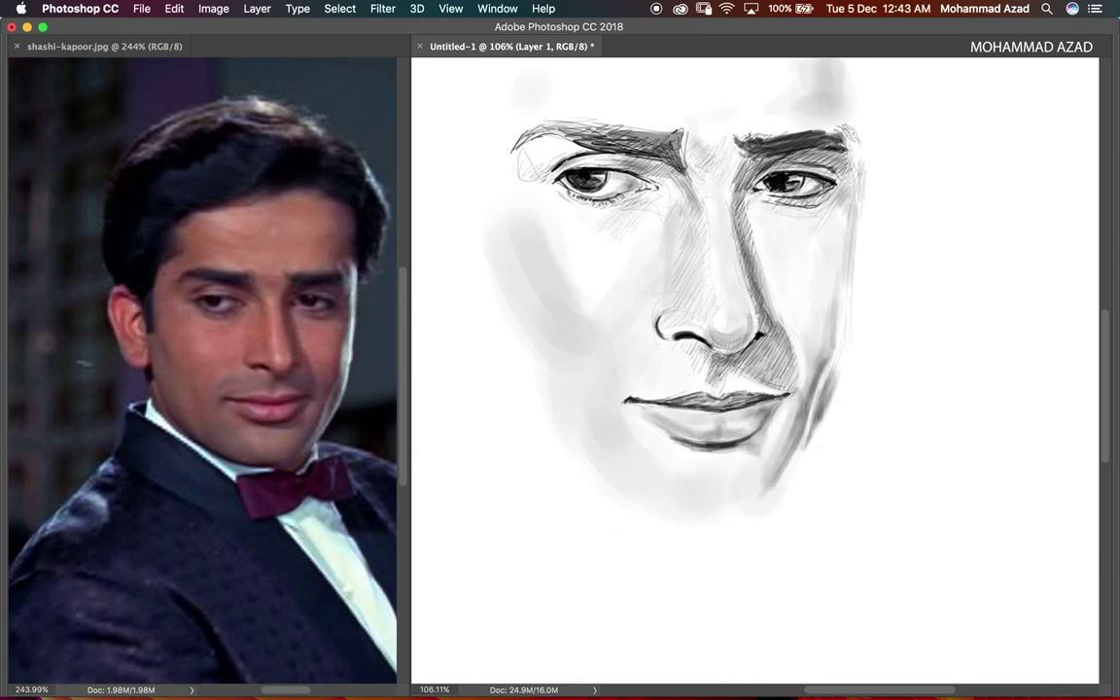
# Step: Shade and soften the right cheek edge, then add a thick black stroke down it
pyautogui.moveTo(838, 327); pyautogui.dragTo(846, 254)
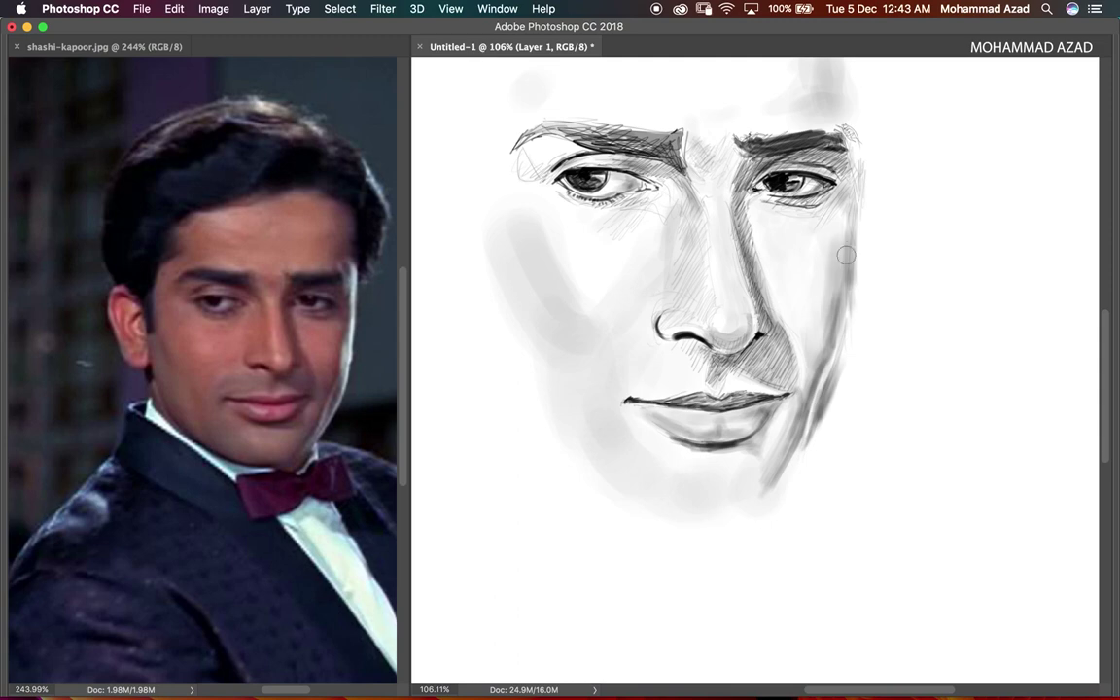
pyautogui.scroll(2, 846, 255)
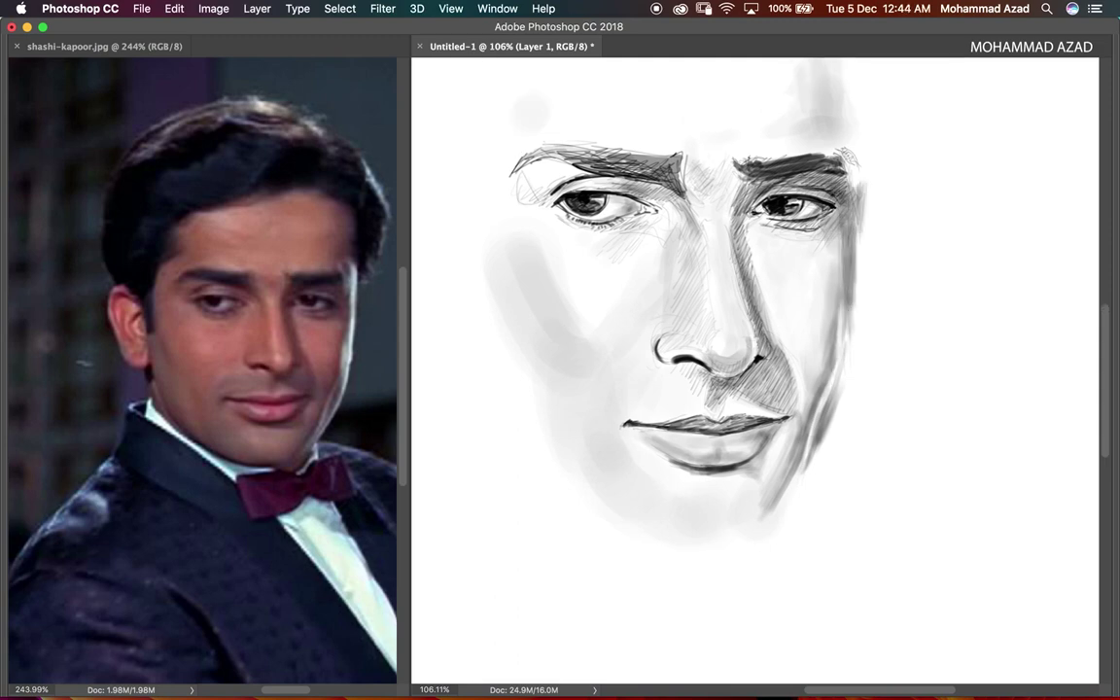
pyautogui.moveTo(848, 339); pyautogui.dragTo(853, 258)
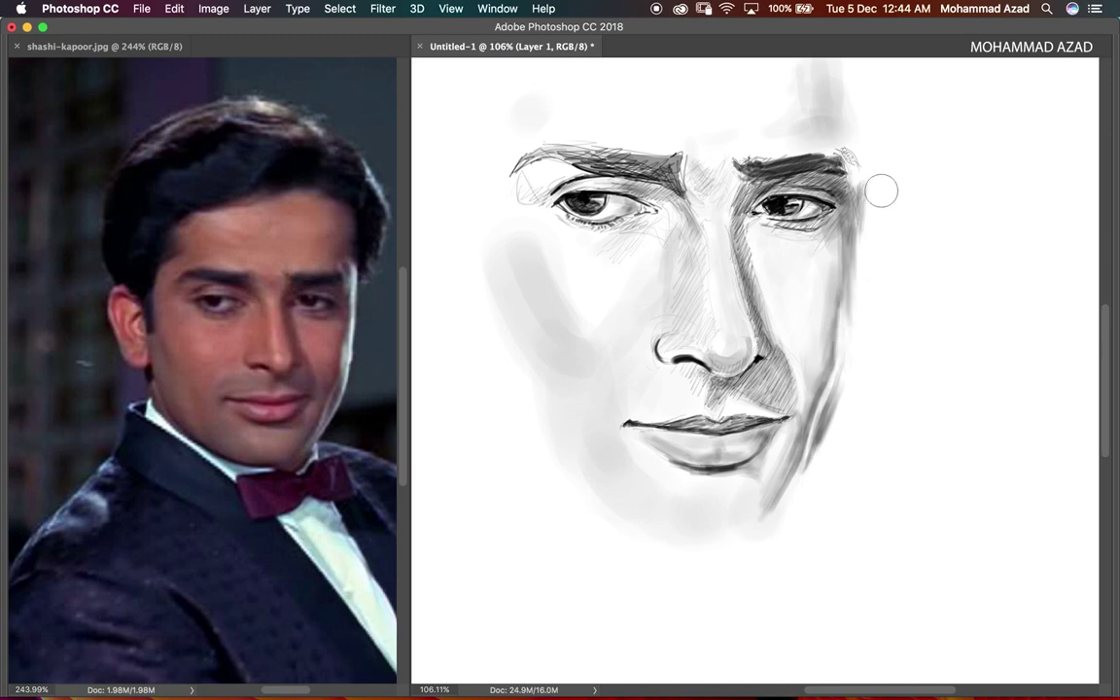
pyautogui.moveTo(881, 191)
pyautogui.mouseDown()
pyautogui.moveTo(860, 425)
pyautogui.moveTo(883, 330)
pyautogui.moveTo(939, 433)
pyautogui.mouseUp()
pyautogui.scroll(-5, 914, 317)
pyautogui.scroll(1, 799, 418)
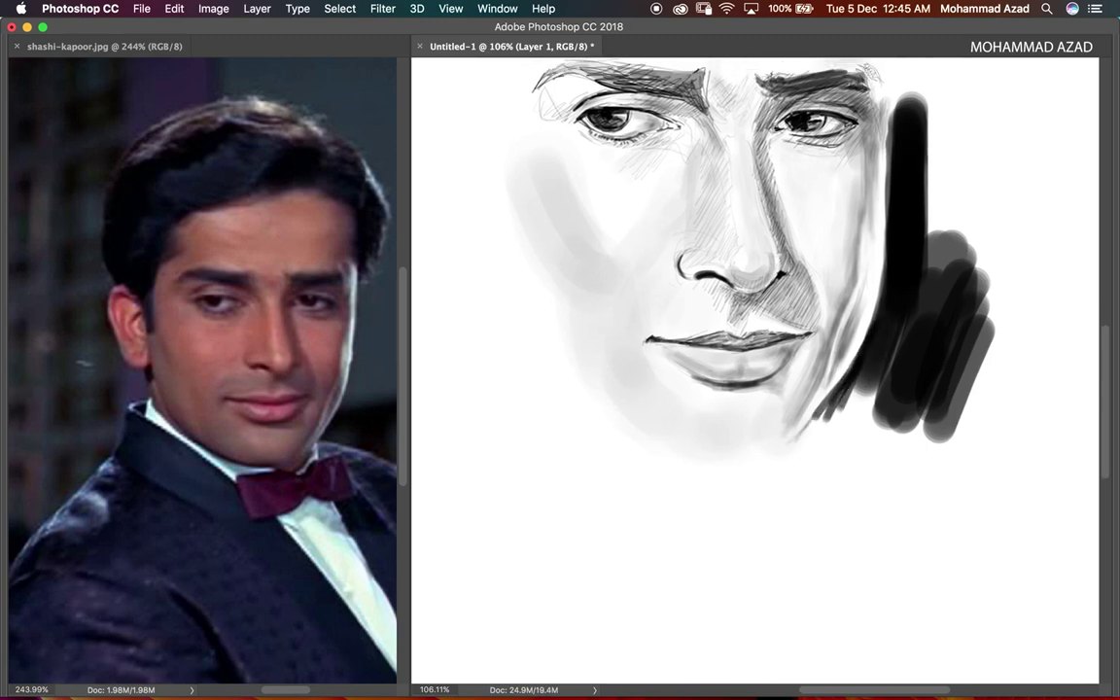
pyautogui.scroll(10, 825, 420)
pyautogui.scroll(-5, 824, 301)
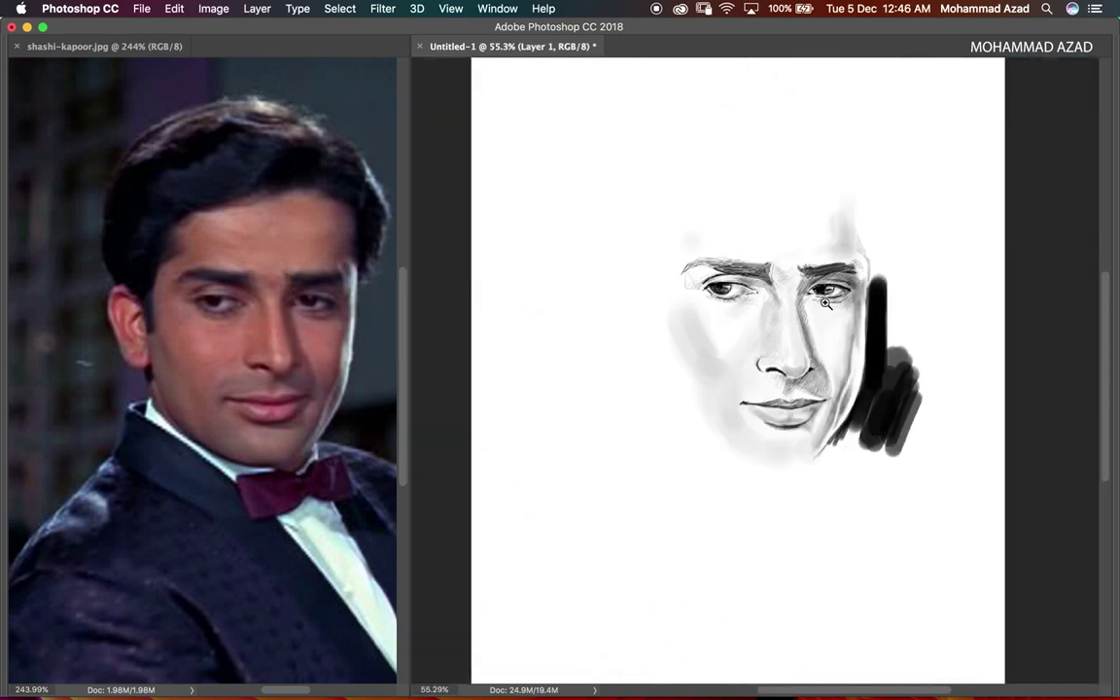
# Step: Save the portrait as "Tribute- Shashi kapoor.psd"
pyautogui.press('super+s')
pyautogui.write('hi kapoor.psd')
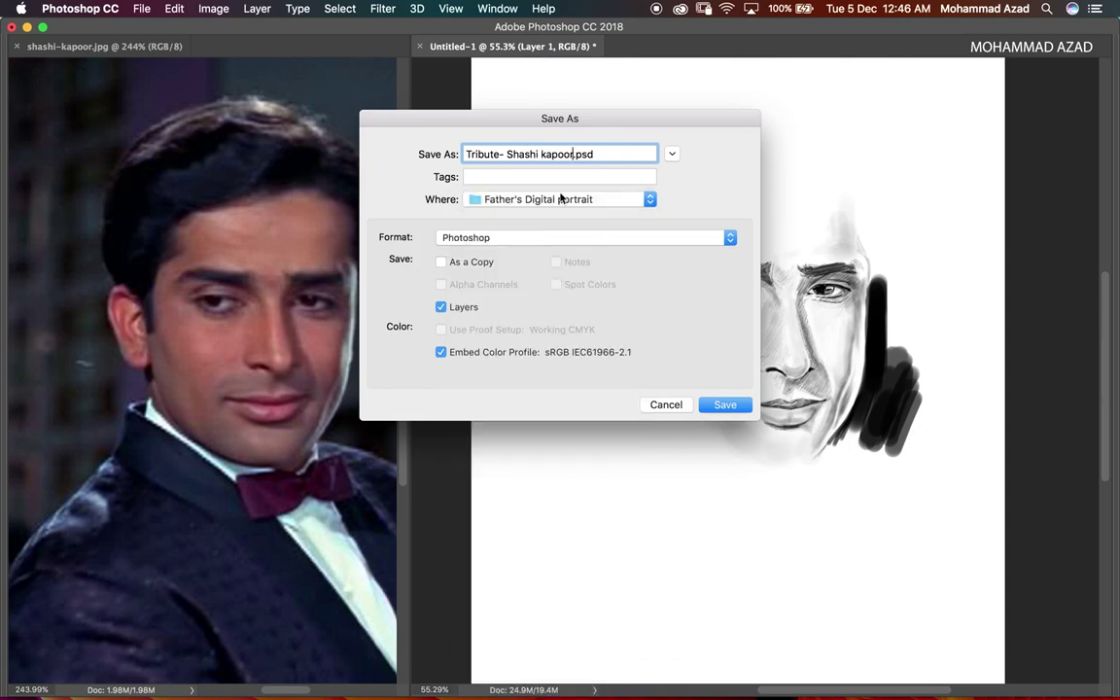
pyautogui.click(734, 405)
pyautogui.scroll(2, 784, 285)
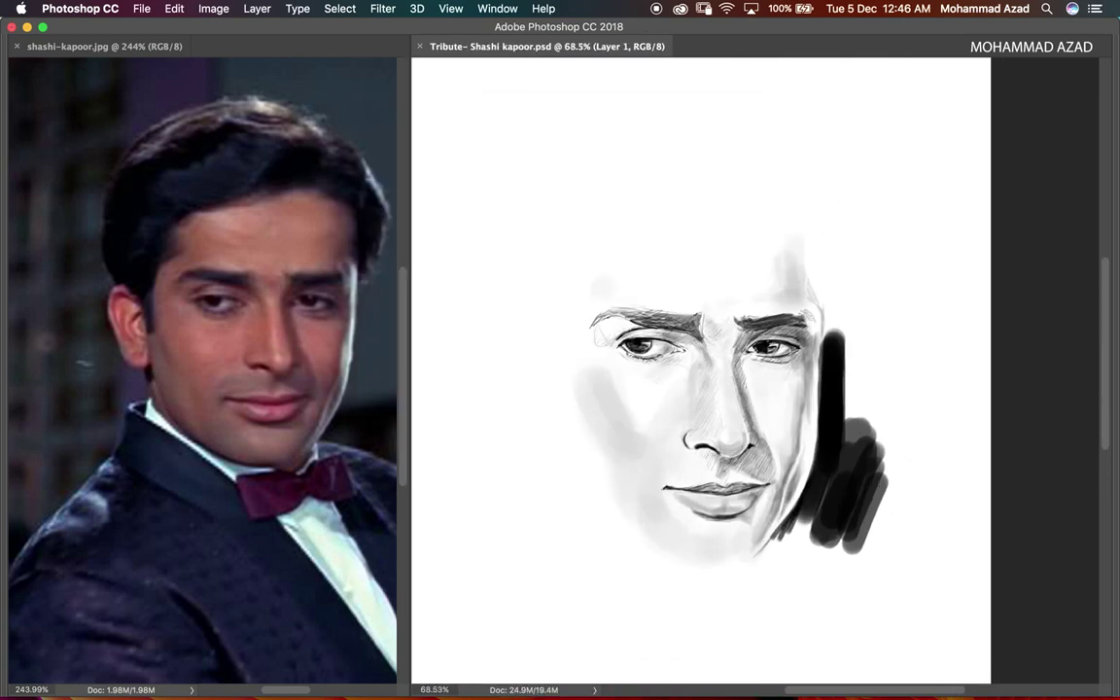
# Step: Undo the dark side strokes and sketch hair lines over the forehead, left temple and head top
pyautogui.press('super+z')
pyautogui.moveTo(856, 243); pyautogui.dragTo(860, 355)
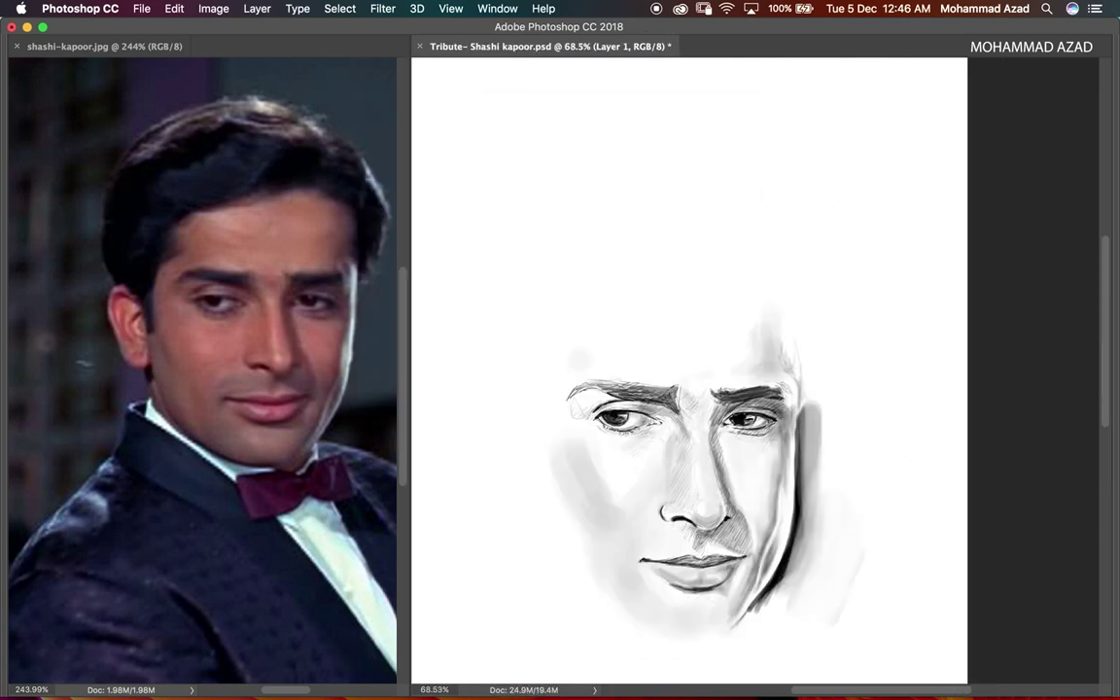
pyautogui.moveTo(722, 359)
pyautogui.mouseDown()
pyautogui.moveTo(739, 317)
pyautogui.moveTo(673, 256)
pyautogui.moveTo(746, 264)
pyautogui.moveTo(754, 254)
pyautogui.mouseUp()
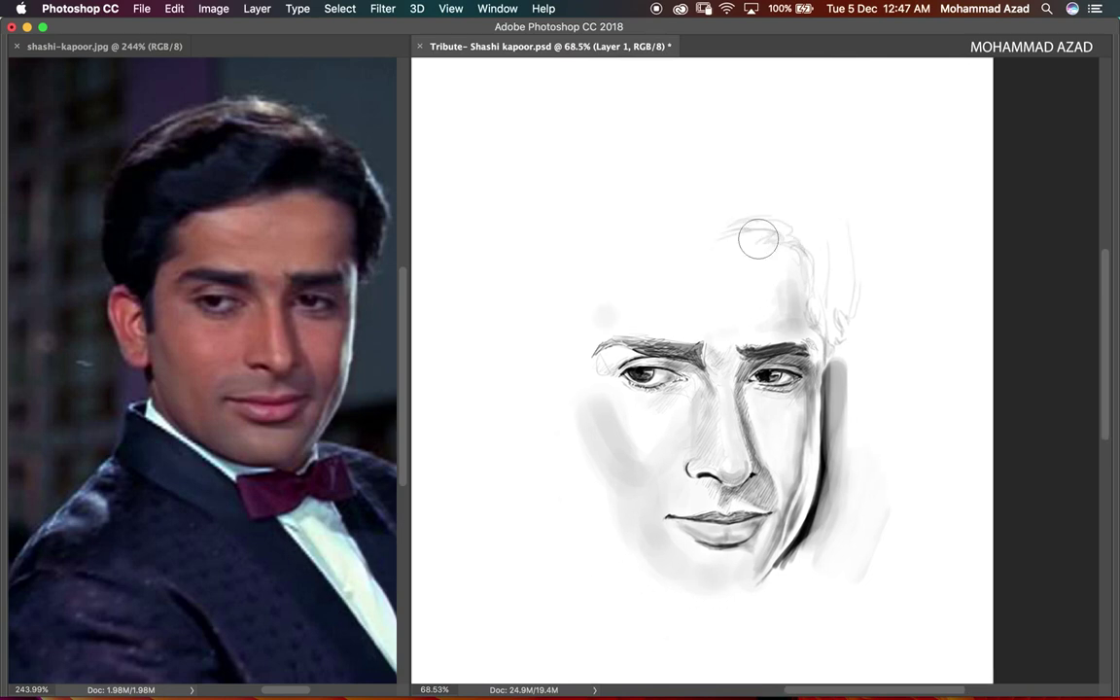
pyautogui.moveTo(613, 245)
pyautogui.mouseDown()
pyautogui.moveTo(569, 290)
pyautogui.moveTo(562, 336)
pyautogui.mouseUp()
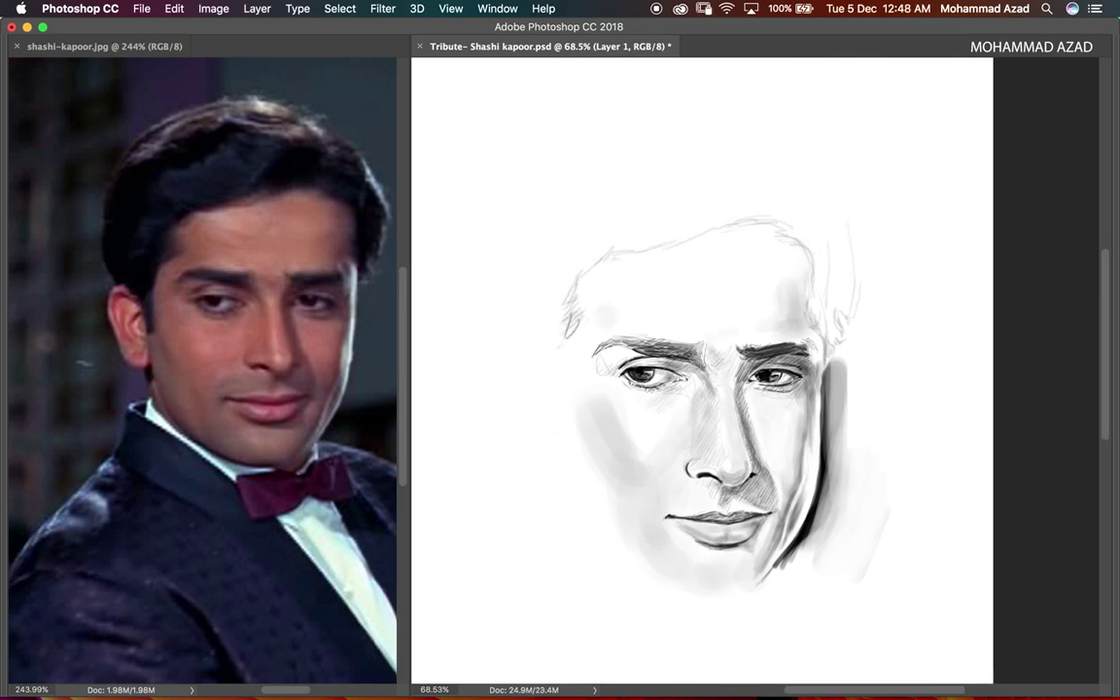
pyautogui.press('super+z')
pyautogui.moveTo(537, 366); pyautogui.dragTo(547, 426)
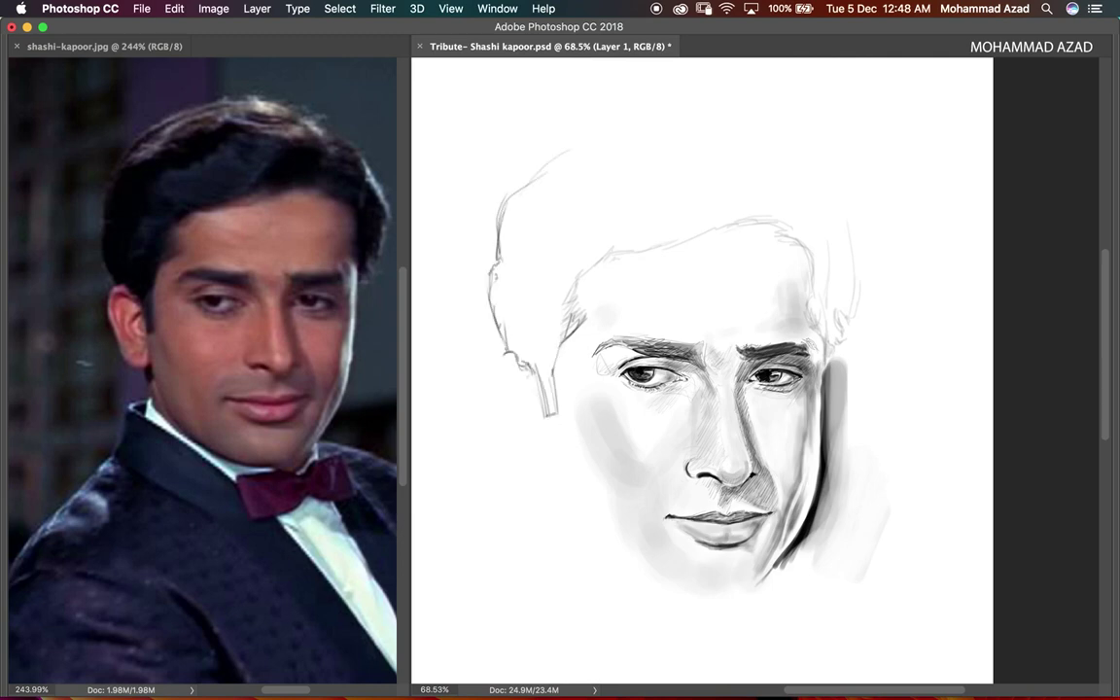
pyautogui.moveTo(525, 157)
pyautogui.mouseDown()
pyautogui.moveTo(680, 148)
pyautogui.moveTo(696, 219)
pyautogui.mouseUp()
pyautogui.moveTo(846, 286); pyautogui.dragTo(831, 280)
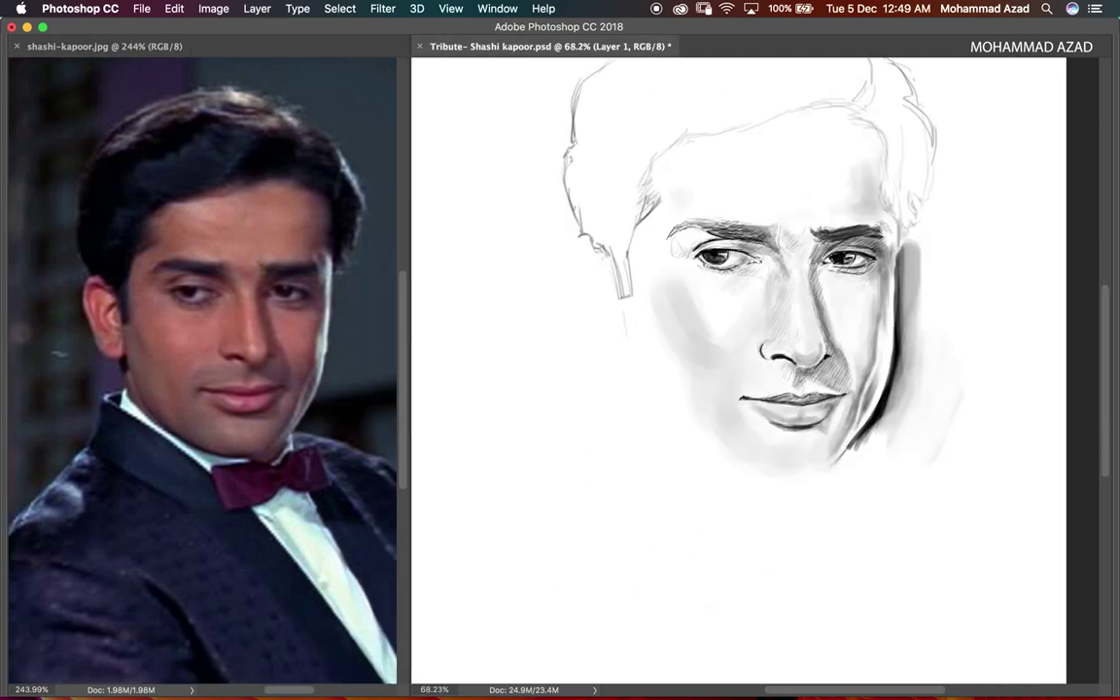
# Step: Zoom and pan in on the jaw and chin area of the portrait
pyautogui.scroll(3, 638, 400)
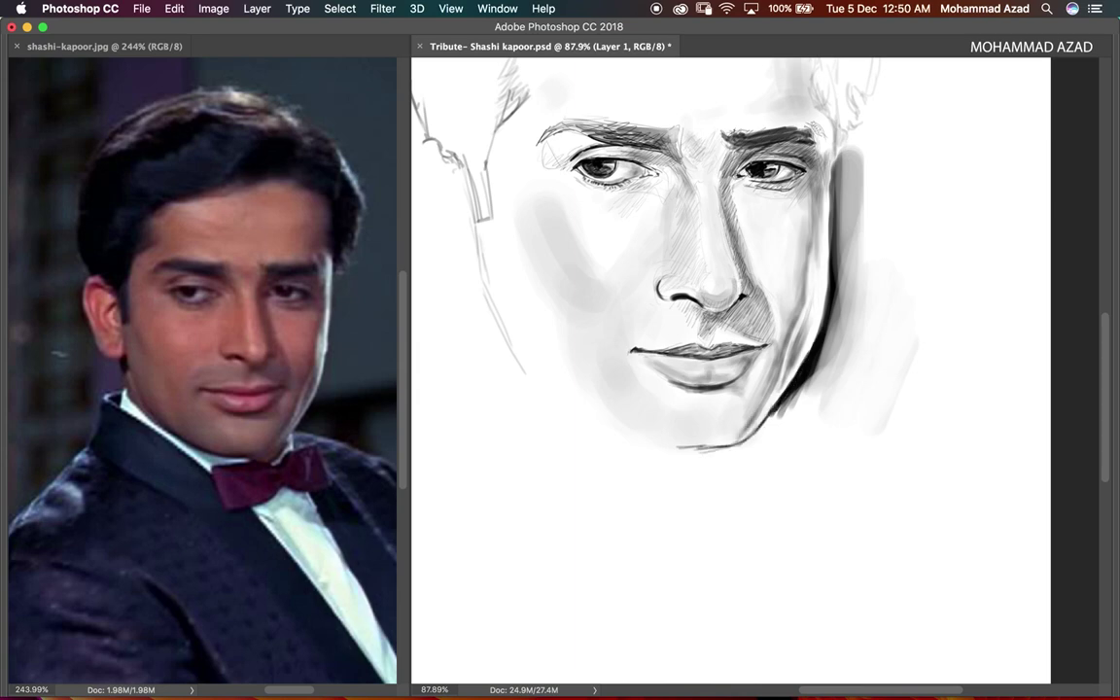
pyautogui.hscroll(-3, 754, 369)
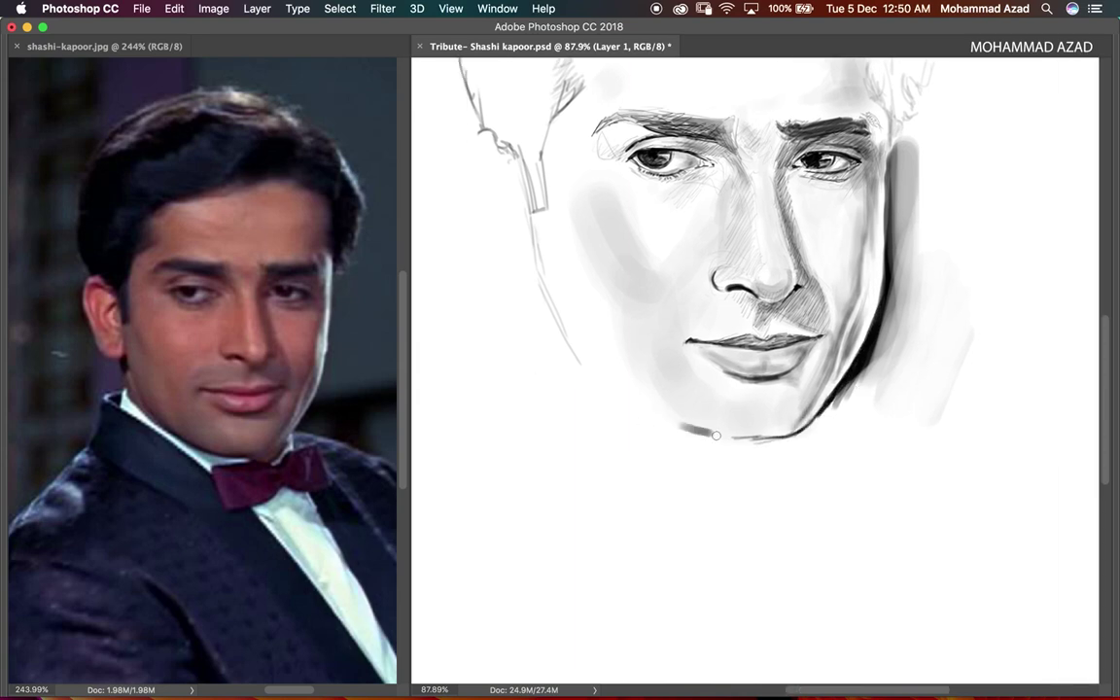
pyautogui.scroll(3, 568, 370)
pyautogui.scroll(3, 536, 467)
pyautogui.scroll(2, 632, 291)
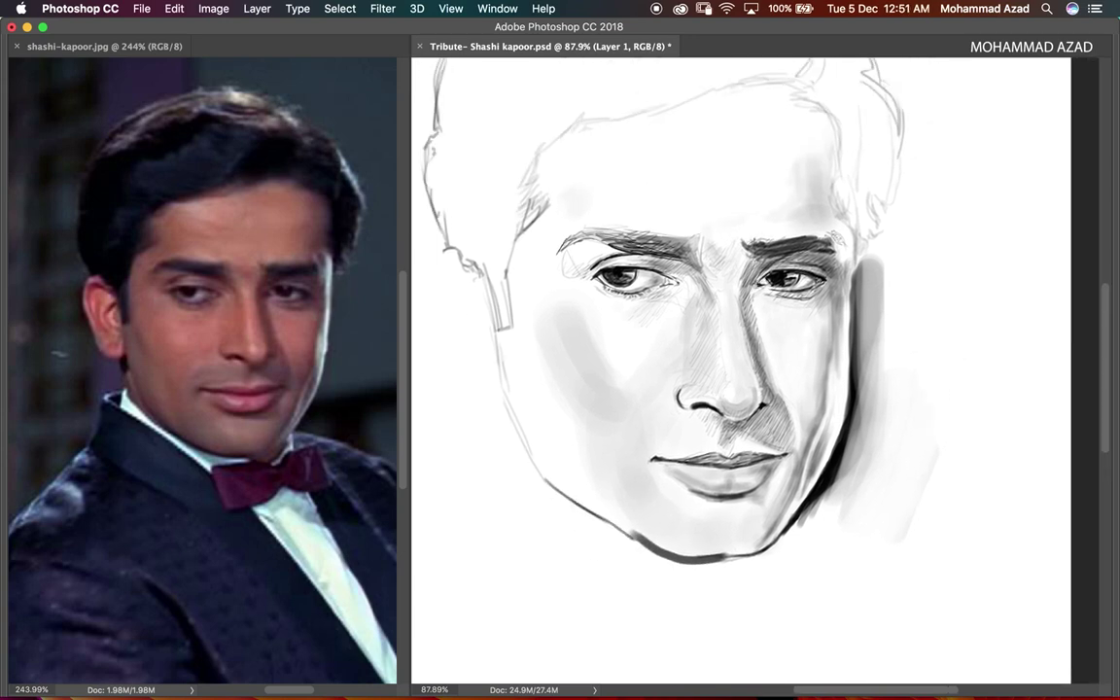
pyautogui.scroll(2, 632, 292)
# Step: Free-transform the selected left eye and eyebrow, nudging them about 0.15 cm into place
pyautogui.hotkey('ctrl', 't')
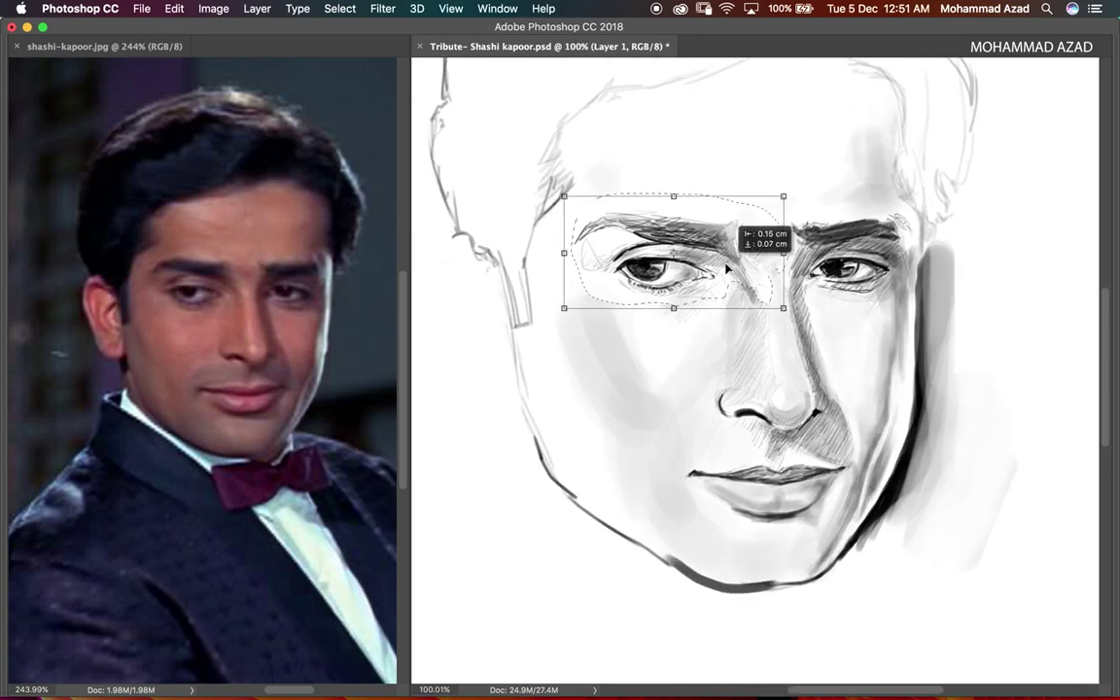
pyautogui.rightClick(725, 200)
pyautogui.press('Escape')
pyautogui.press('Escape')
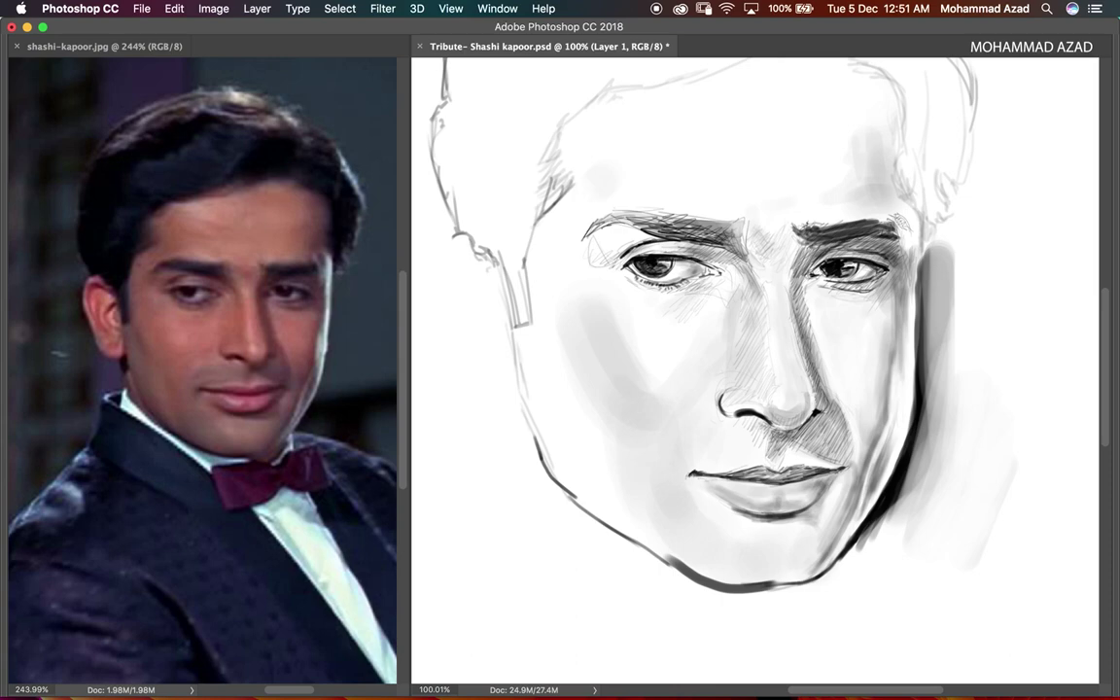
pyautogui.scroll(-1, 648, 292)
pyautogui.scroll(-1, 649, 292)
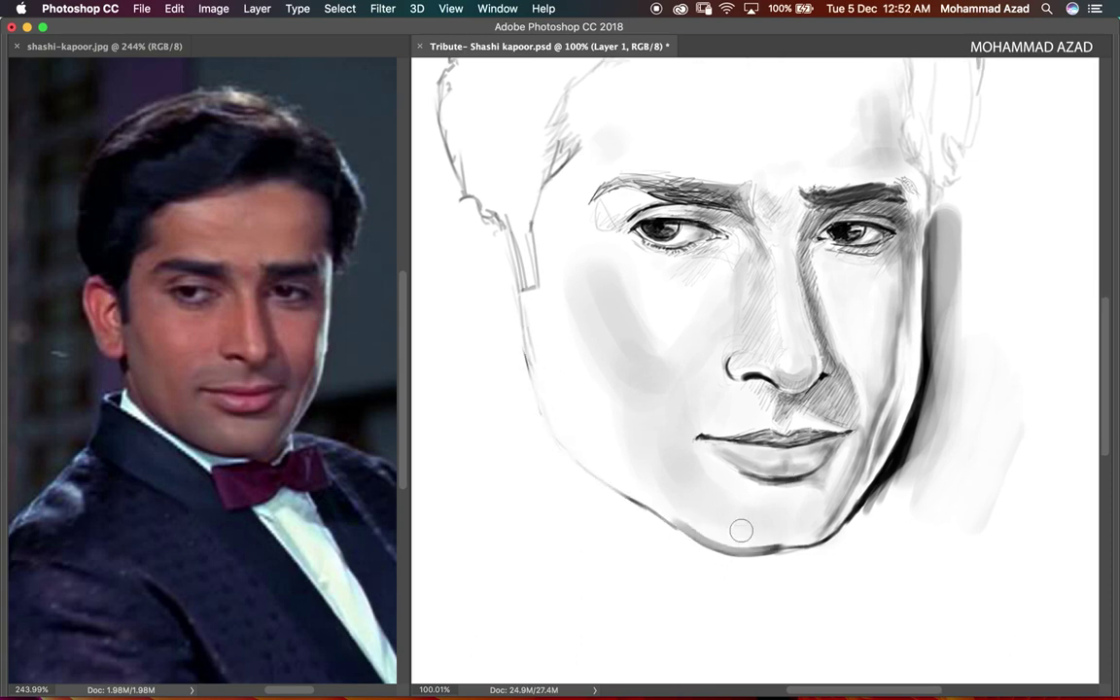
pyautogui.scroll(-2, 740, 528)
pyautogui.scroll(2, 762, 563)
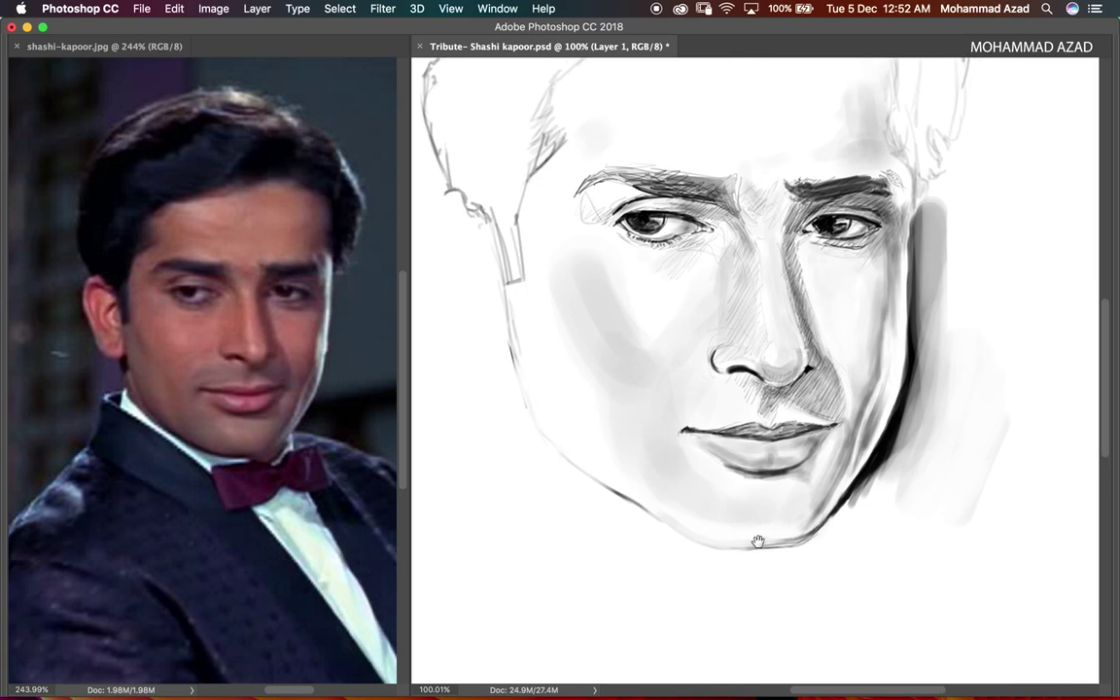
pyautogui.scroll(3, 581, 213)
# Step: Paint broad grey strokes across the hair, then shrink the brush
pyautogui.moveTo(581, 213)
pyautogui.mouseDown()
pyautogui.moveTo(563, 250)
pyautogui.moveTo(523, 211)
pyautogui.moveTo(472, 355)
pyautogui.mouseUp()
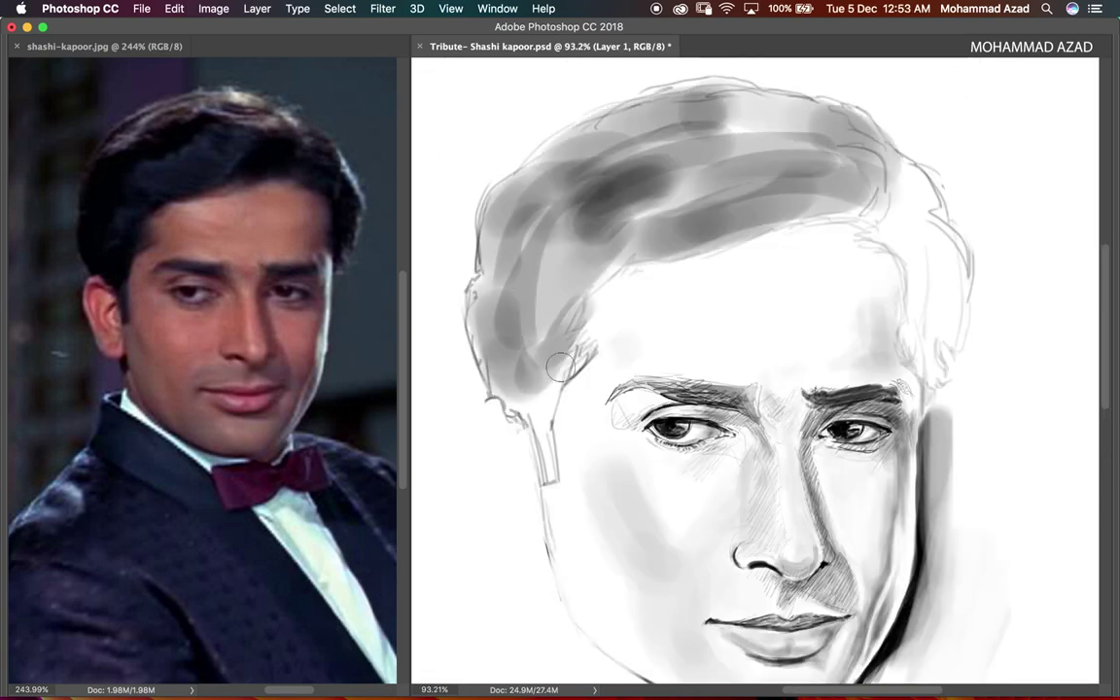
pyautogui.press('[')
pyautogui.press('[')
pyautogui.press('[')
pyautogui.hscroll(4, 615, 342)
pyautogui.scroll(2, 615, 342)
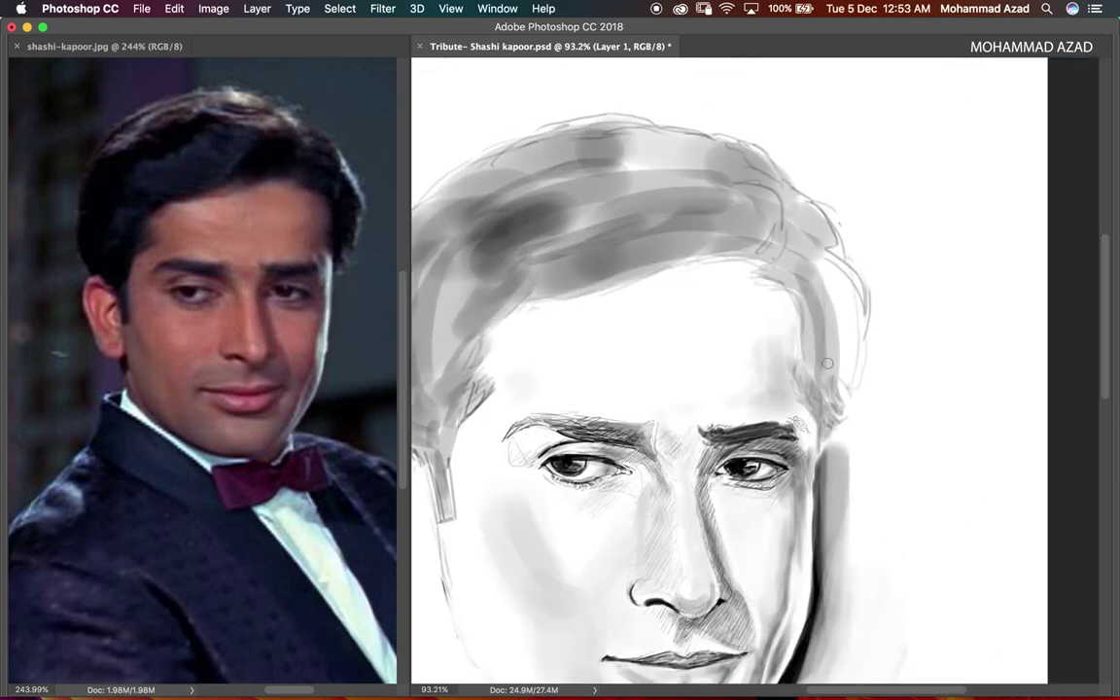
pyautogui.scroll(-2, 768, 224)
# Step: Darken the hair to a solid dark mass across the crown, top and left side
pyautogui.moveTo(768, 189)
pyautogui.mouseDown()
pyautogui.moveTo(828, 229)
pyautogui.moveTo(879, 346)
pyautogui.mouseUp()
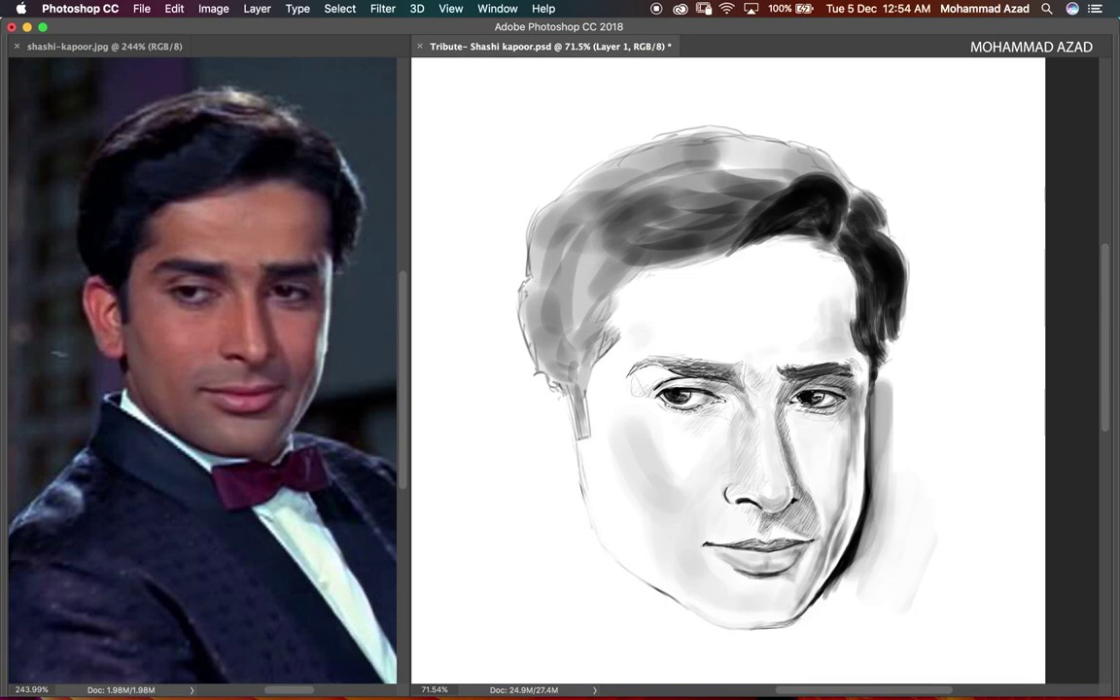
pyautogui.moveTo(769, 177)
pyautogui.mouseDown()
pyautogui.moveTo(603, 194)
pyautogui.moveTo(566, 282)
pyautogui.moveTo(530, 292)
pyautogui.moveTo(583, 146)
pyautogui.moveTo(720, 175)
pyautogui.mouseUp()
pyautogui.moveTo(525, 330)
pyautogui.mouseDown()
pyautogui.moveTo(657, 215)
pyautogui.moveTo(525, 292)
pyautogui.mouseUp()
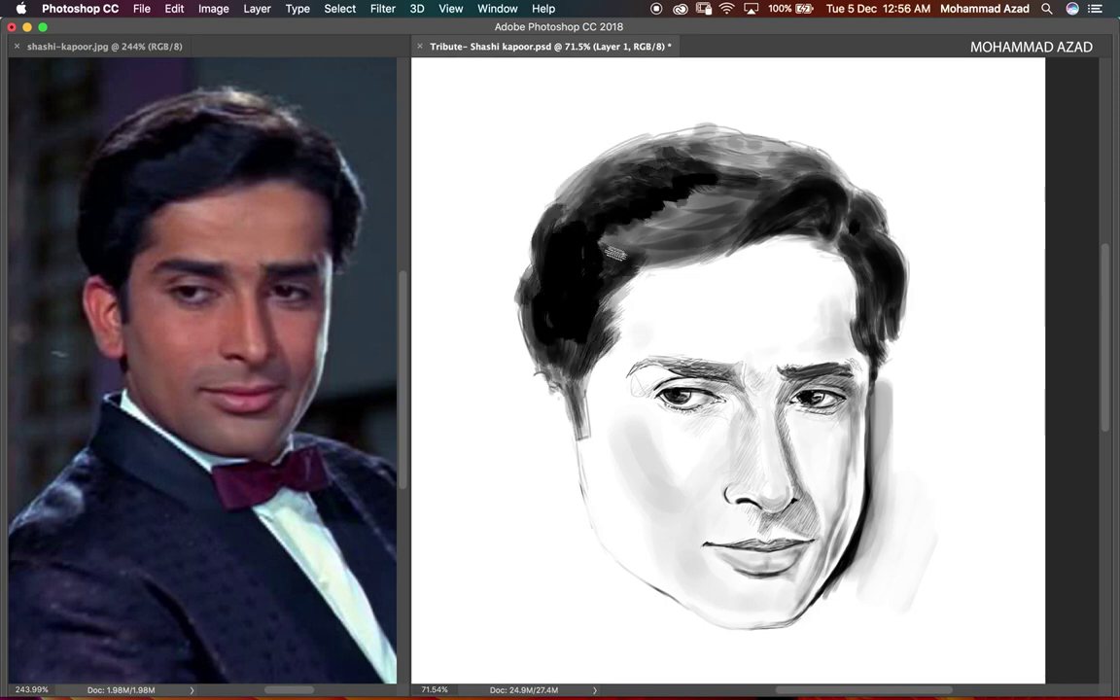
pyautogui.moveTo(545, 233); pyautogui.dragTo(710, 146)
pyautogui.moveTo(516, 199); pyautogui.dragTo(559, 141)
# Step: Undo the two heaviest hair strokes and shade the forehead, temple and hairline grey
pyautogui.hotkey('ctrl', 'alt', 'z')
pyautogui.hotkey('ctrl', 'alt', 'z')
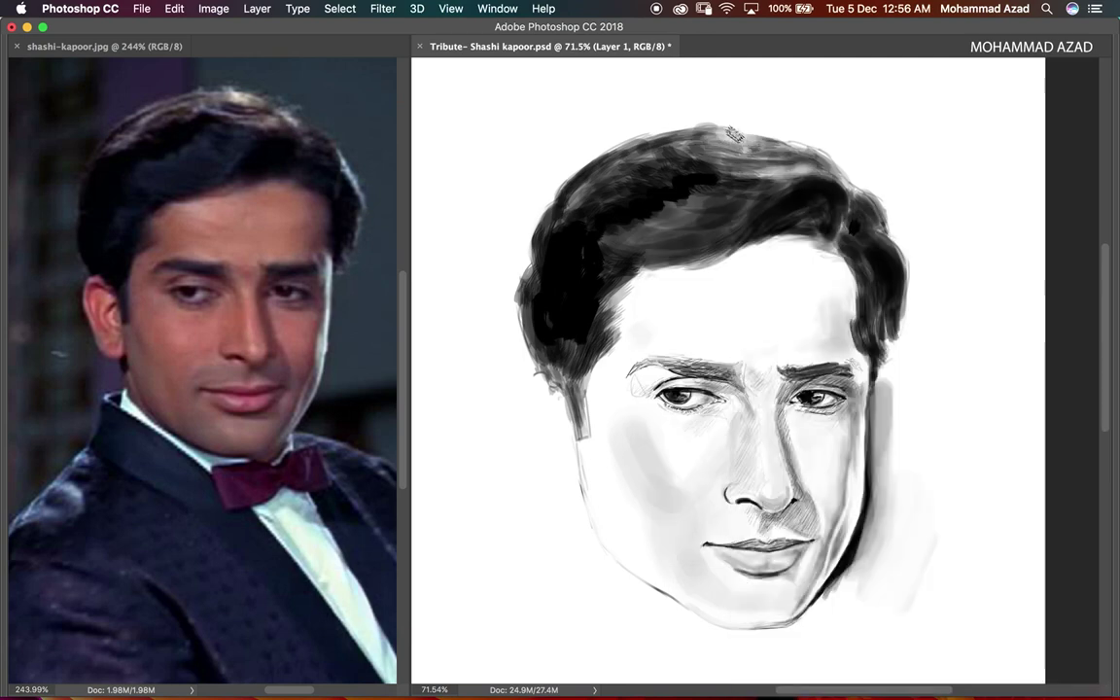
pyautogui.hotkey('ctrl', 'alt', 'z')
pyautogui.hotkey('ctrl', 'alt', 'z')
pyautogui.press('b')
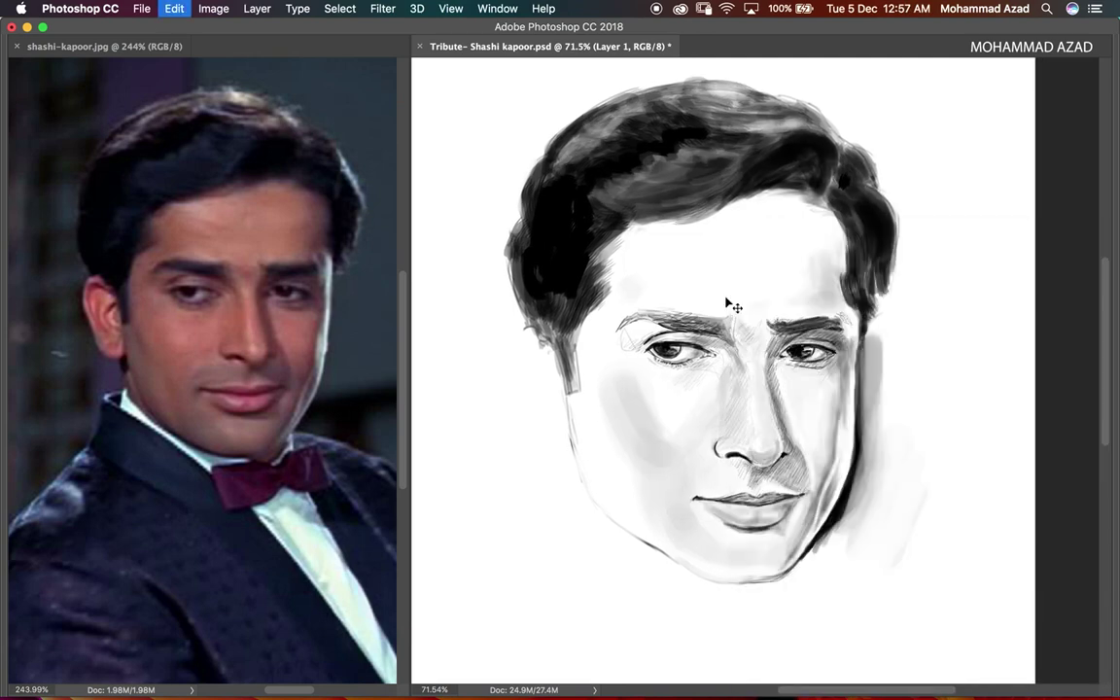
pyautogui.moveTo(774, 200)
pyautogui.mouseDown()
pyautogui.moveTo(807, 260)
pyautogui.moveTo(848, 277)
pyautogui.mouseUp()
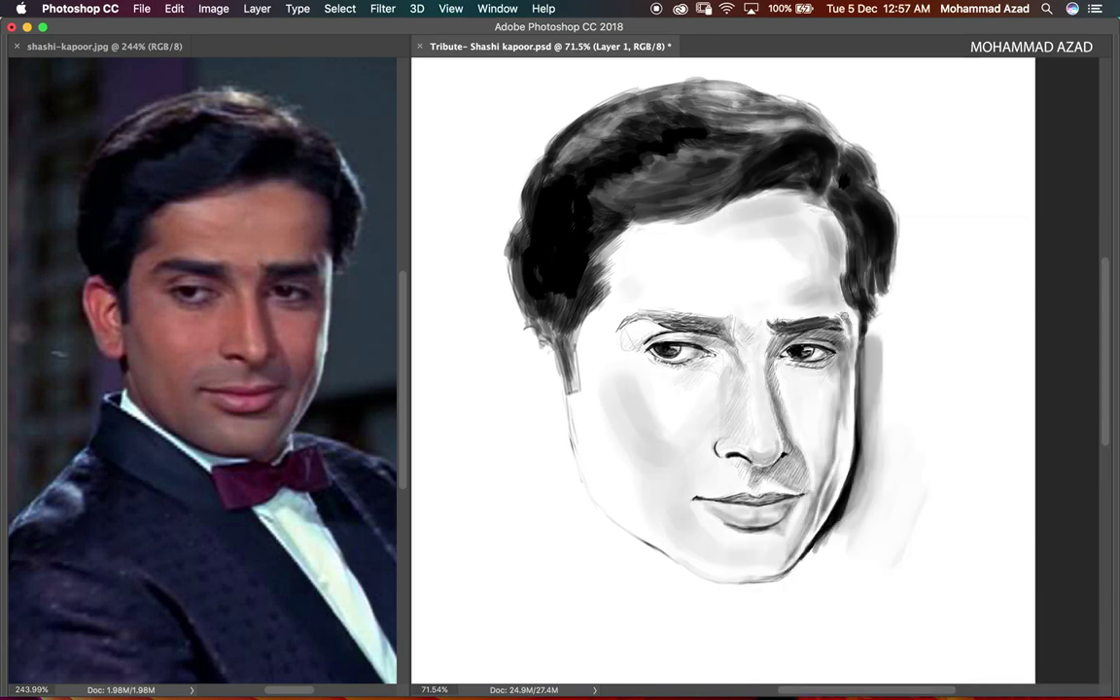
pyautogui.press(']')
pyautogui.moveTo(739, 248)
pyautogui.mouseDown()
pyautogui.moveTo(739, 200)
pyautogui.moveTo(671, 180)
pyautogui.moveTo(630, 250)
pyautogui.moveTo(603, 481)
pyautogui.moveTo(691, 390)
pyautogui.mouseUp()
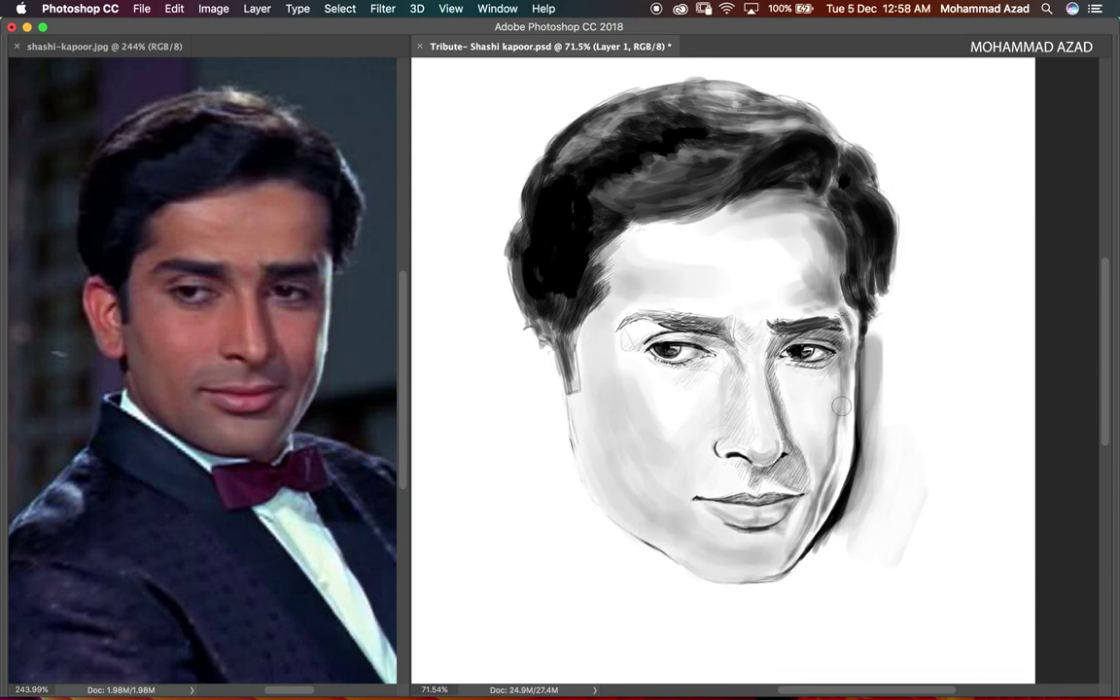
pyautogui.moveTo(848, 401); pyautogui.dragTo(844, 377)
pyautogui.moveTo(637, 263); pyautogui.dragTo(559, 265)
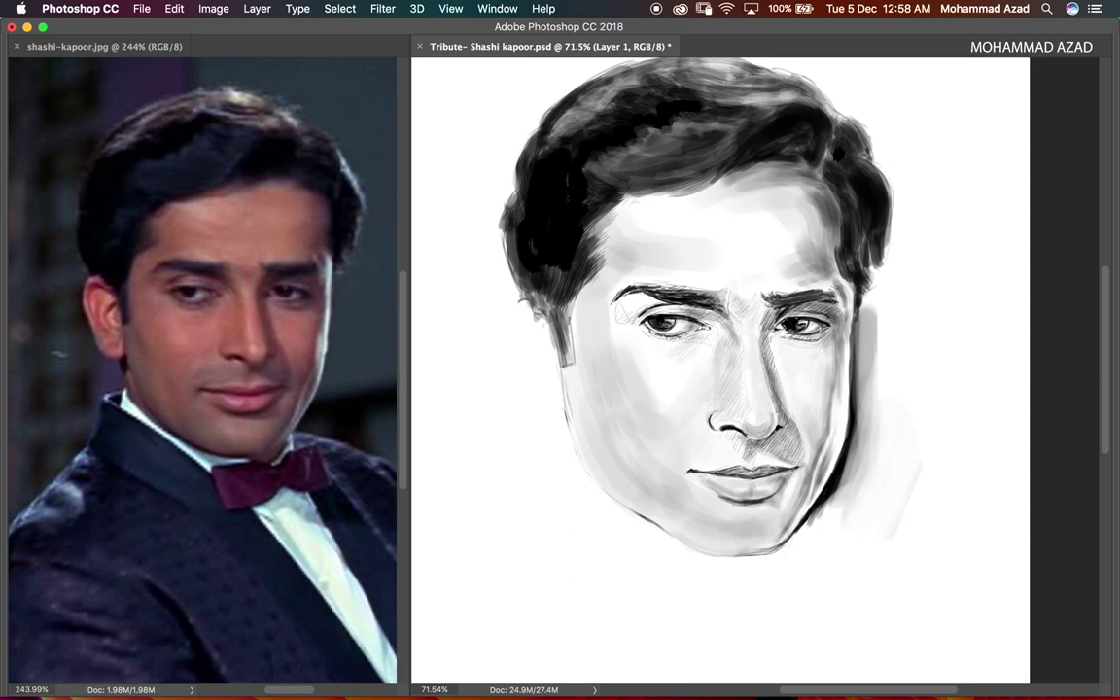
# Step: Pick a different brush preset and add soft shading under the lower lip
pyautogui.scroll(-2, 755, 274)
pyautogui.scroll(1, 757, 311)
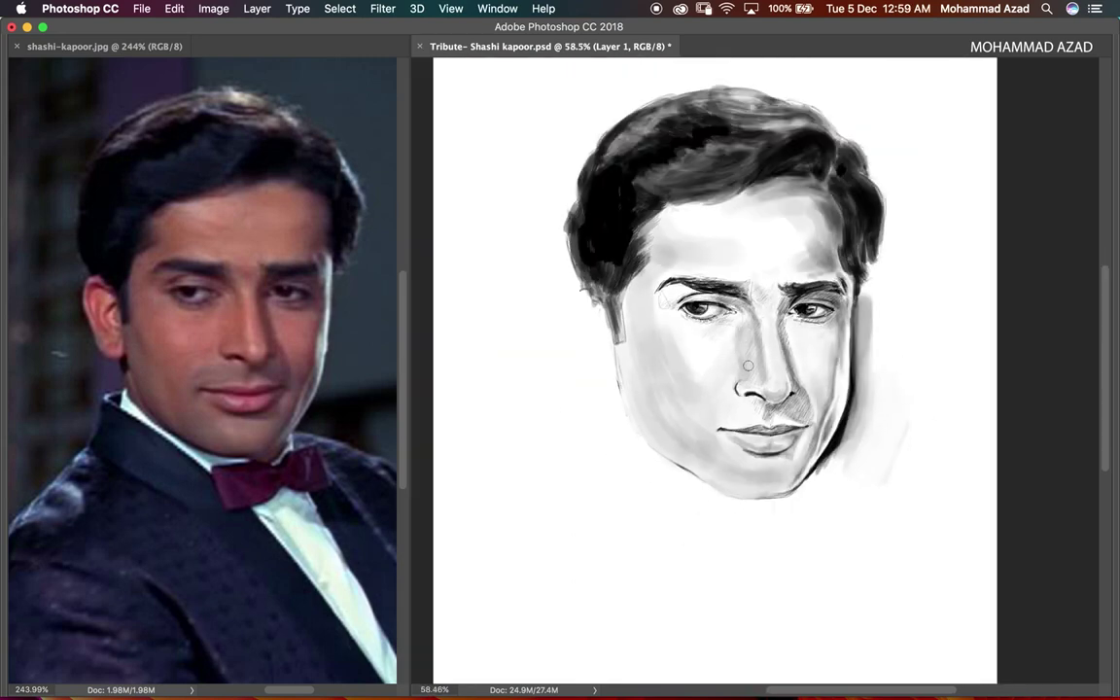
pyautogui.rightClick(748, 366)
pyautogui.press('Escape')
pyautogui.scroll(3, 832, 401)
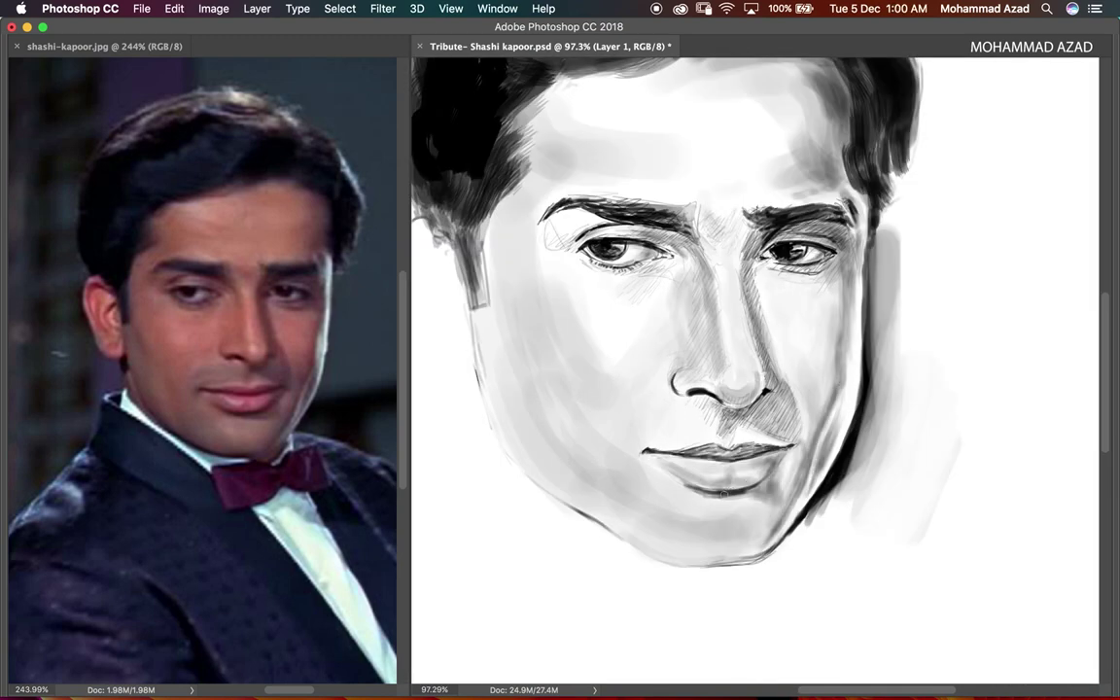
pyautogui.moveTo(722, 492)
pyautogui.mouseDown()
pyautogui.moveTo(774, 487)
pyautogui.moveTo(750, 451)
pyautogui.mouseUp()
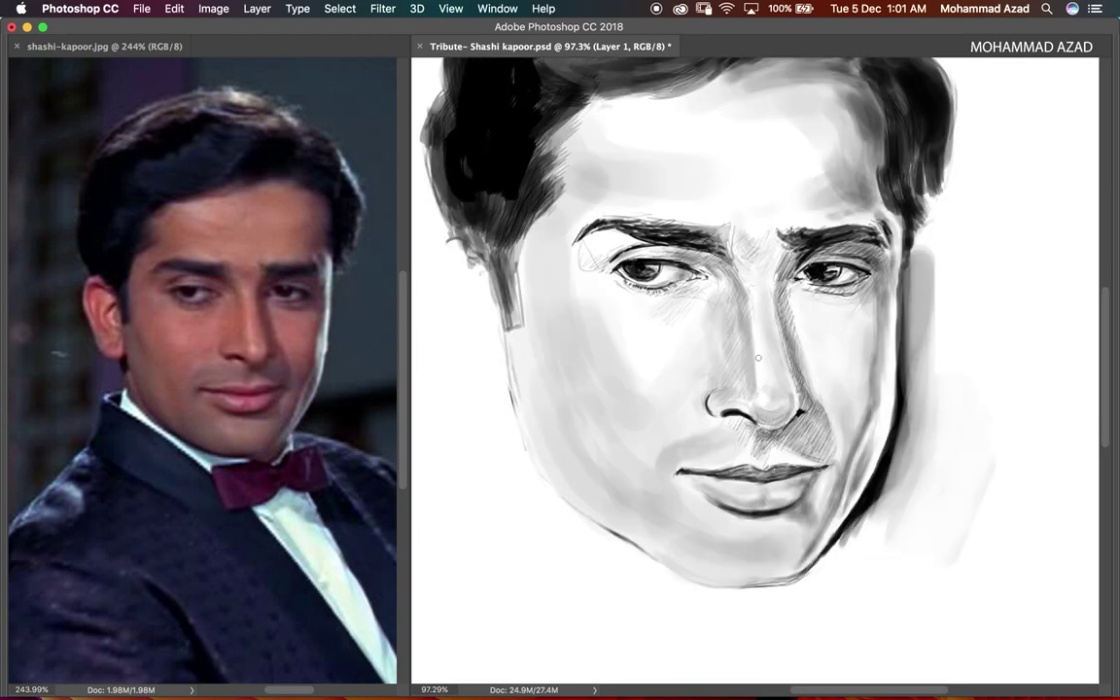
pyautogui.moveTo(730, 370)
pyautogui.mouseDown()
pyautogui.moveTo(741, 441)
pyautogui.moveTo(720, 441)
pyautogui.mouseUp()
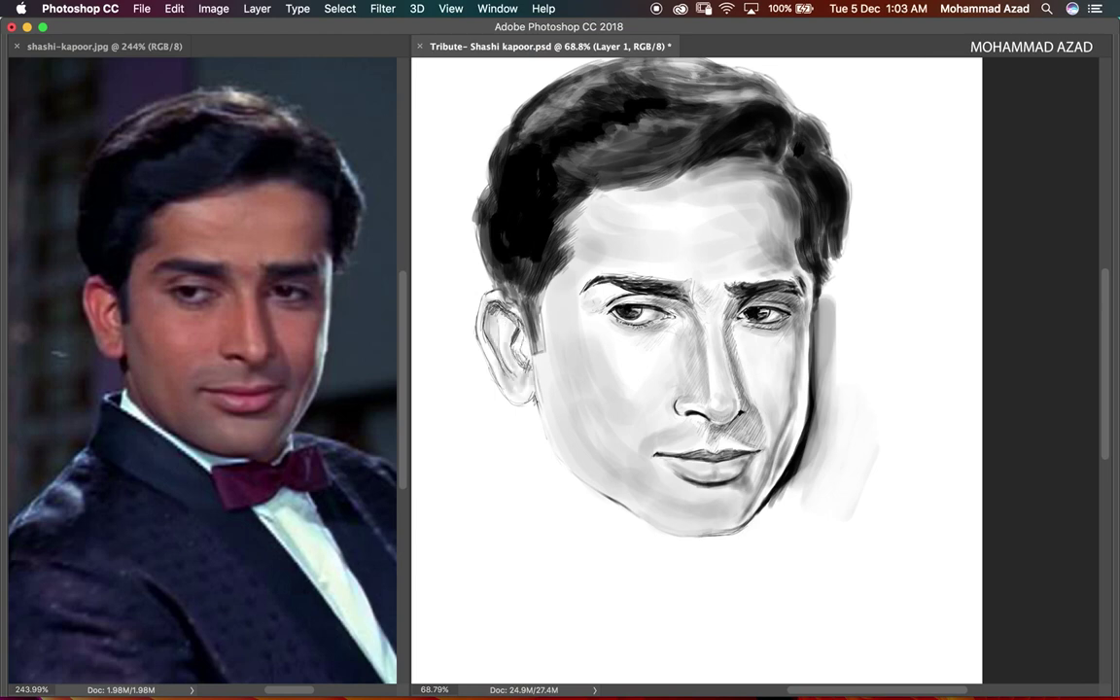
# Step: Draw the neck contour line below the chin
pyautogui.scroll(-2, 572, 371)
pyautogui.scroll(-2, 572, 370)
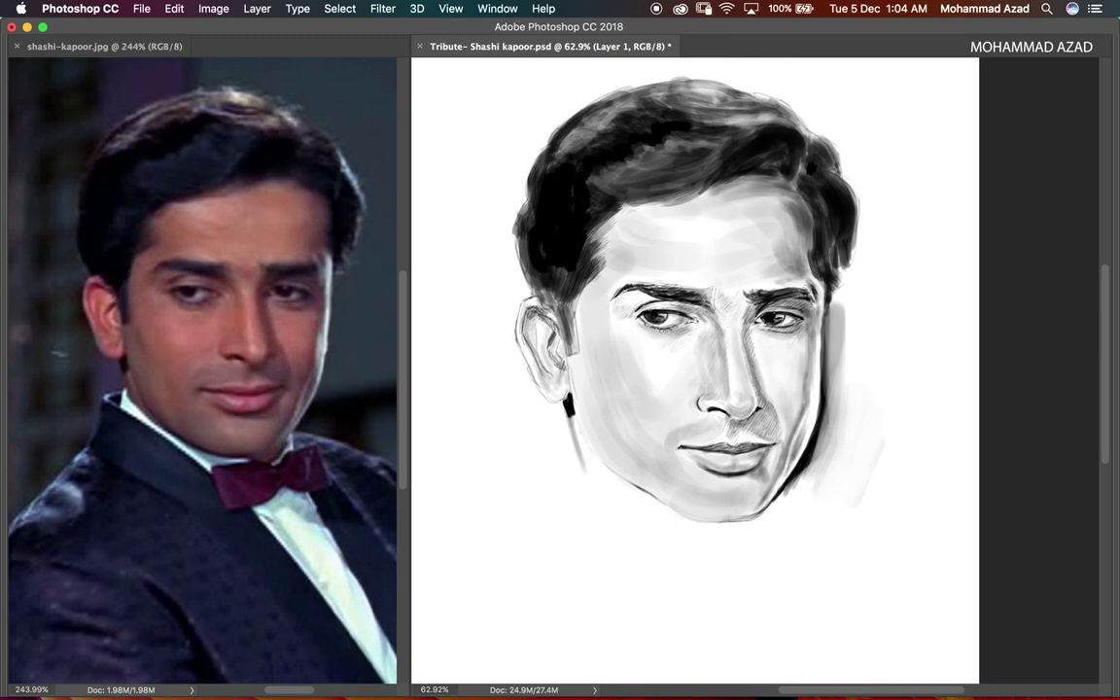
pyautogui.scroll(2, 690, 409)
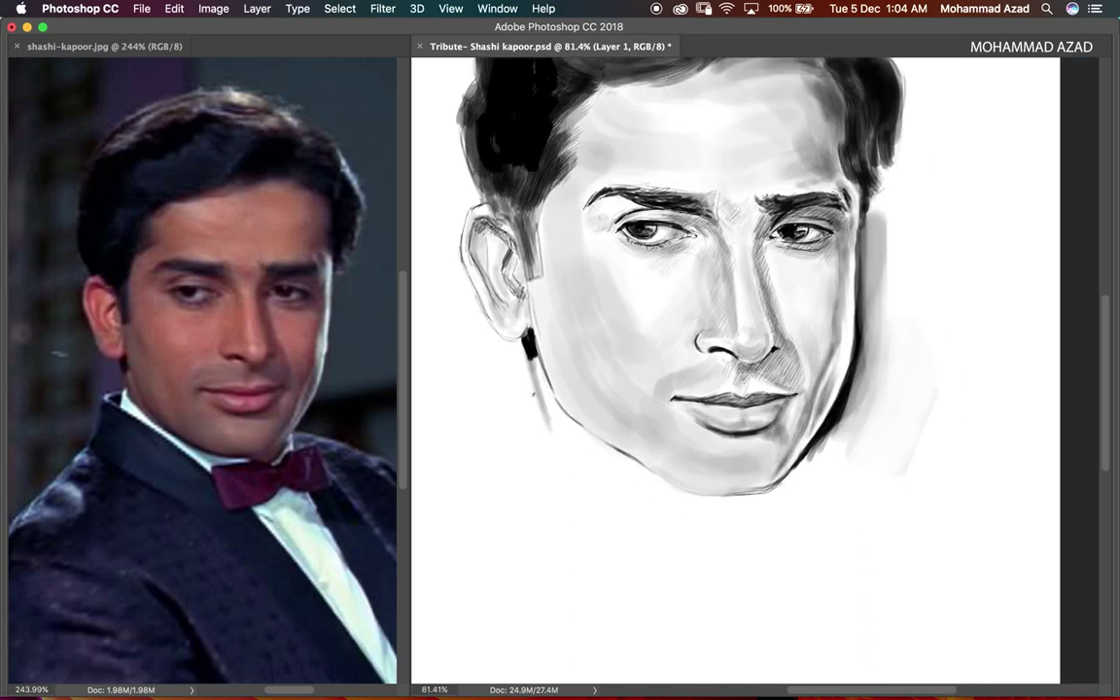
pyautogui.moveTo(537, 391); pyautogui.dragTo(638, 480)
# Step: Sketch a short collar stroke under the jaw and a line out toward the shoulder
pyautogui.scroll(-2, 807, 282)
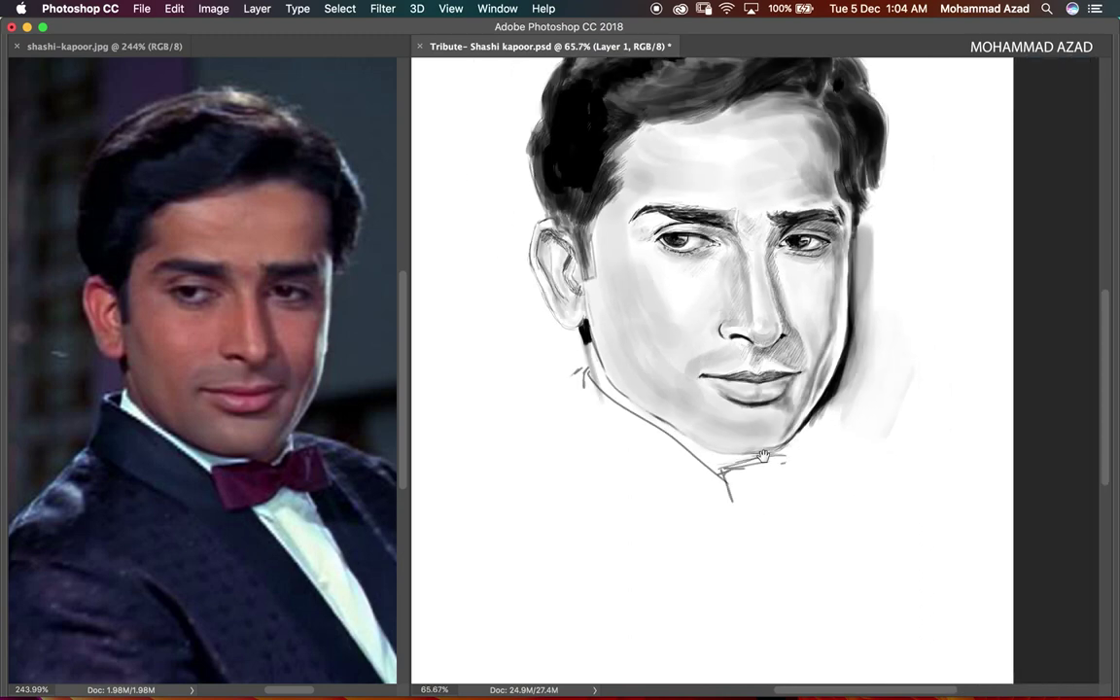
pyautogui.scroll(3, 764, 457)
pyautogui.scroll(2, 706, 443)
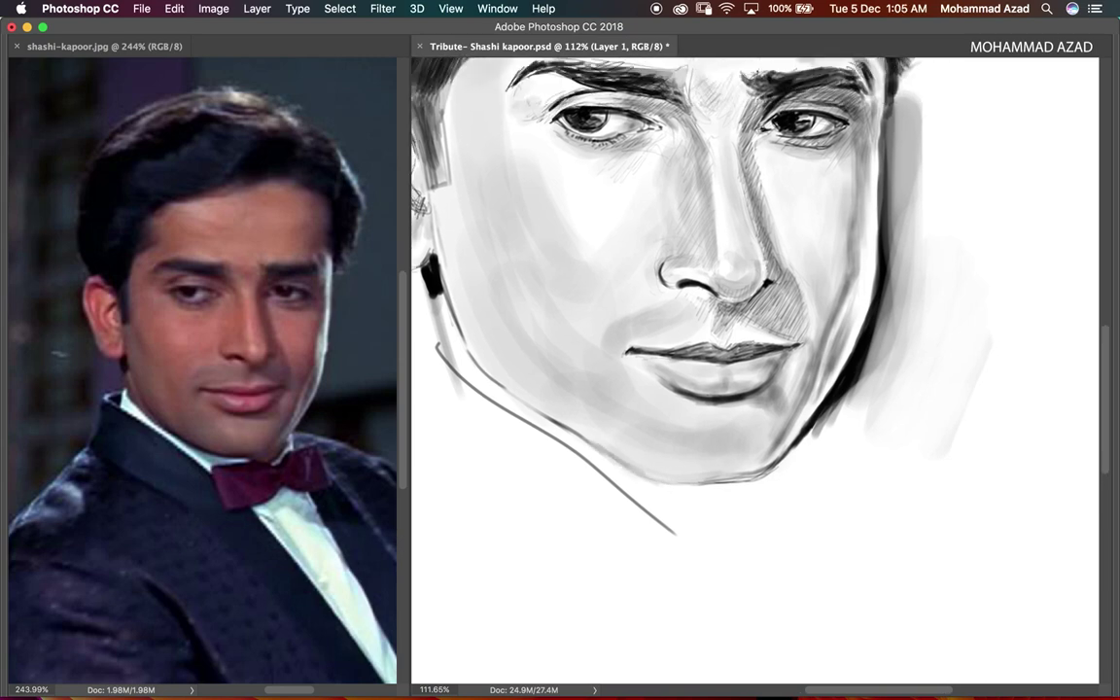
pyautogui.scroll(-2, 574, 422)
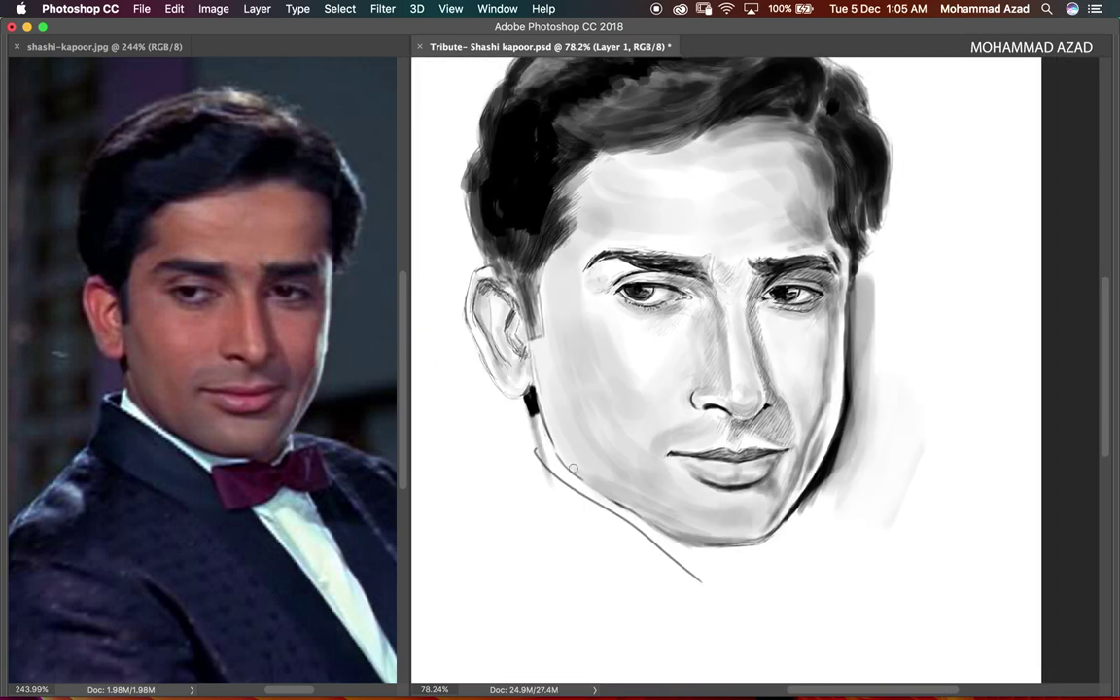
pyautogui.moveTo(683, 480); pyautogui.dragTo(696, 526)
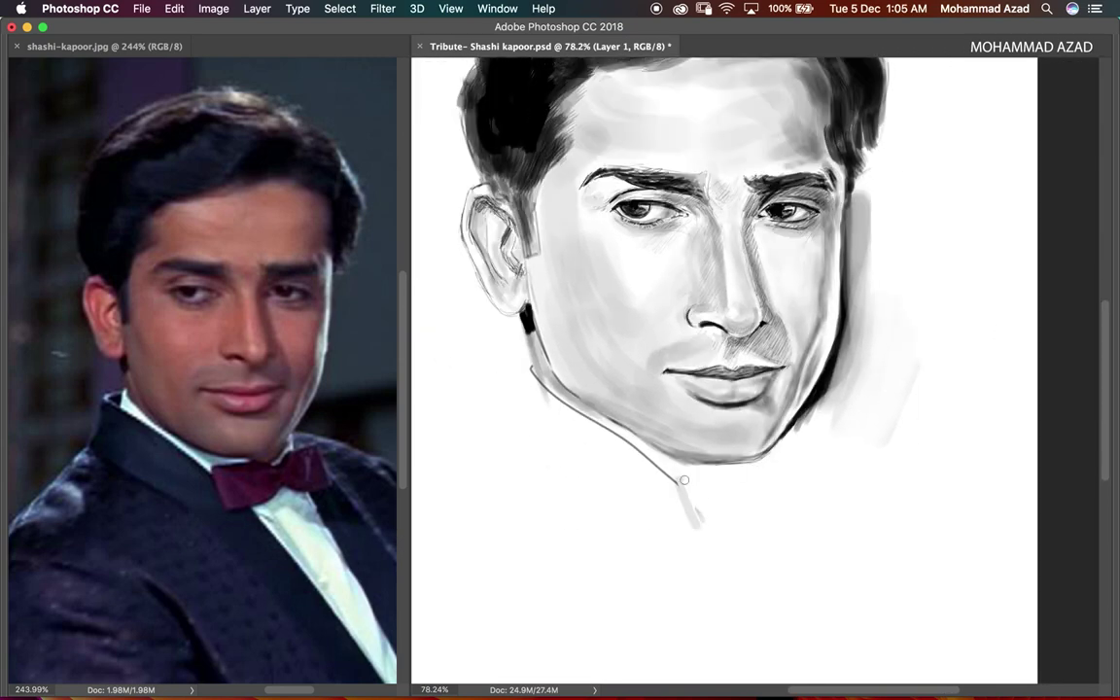
pyautogui.moveTo(681, 479)
pyautogui.mouseDown()
pyautogui.moveTo(818, 447)
pyautogui.moveTo(710, 486)
pyautogui.moveTo(822, 496)
pyautogui.mouseUp()
pyautogui.scroll(-2, 819, 467)
# Step: Paint dark shading behind the right shoulder and grey tie and shirt strokes below the bow tie
pyautogui.hscroll(2, 877, 537)
pyautogui.moveTo(876, 537)
pyautogui.mouseDown()
pyautogui.moveTo(759, 467)
pyautogui.moveTo(875, 525)
pyautogui.mouseUp()
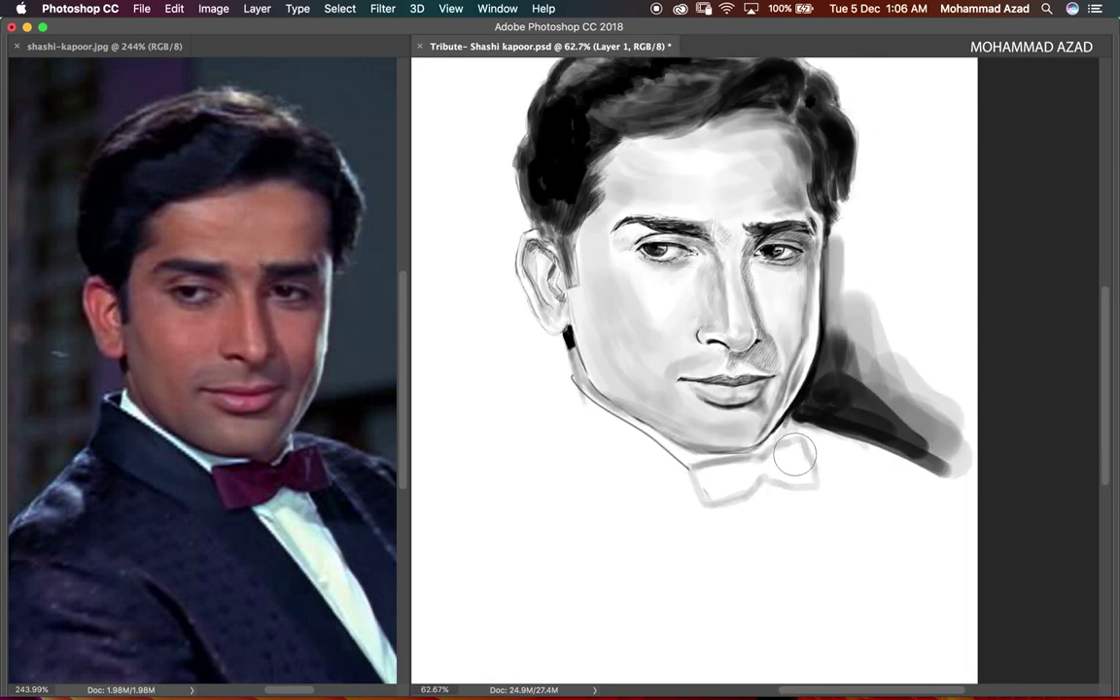
pyautogui.scroll(-5, 778, 466)
pyautogui.moveTo(751, 393)
pyautogui.mouseDown()
pyautogui.moveTo(807, 530)
pyautogui.moveTo(797, 525)
pyautogui.mouseUp()
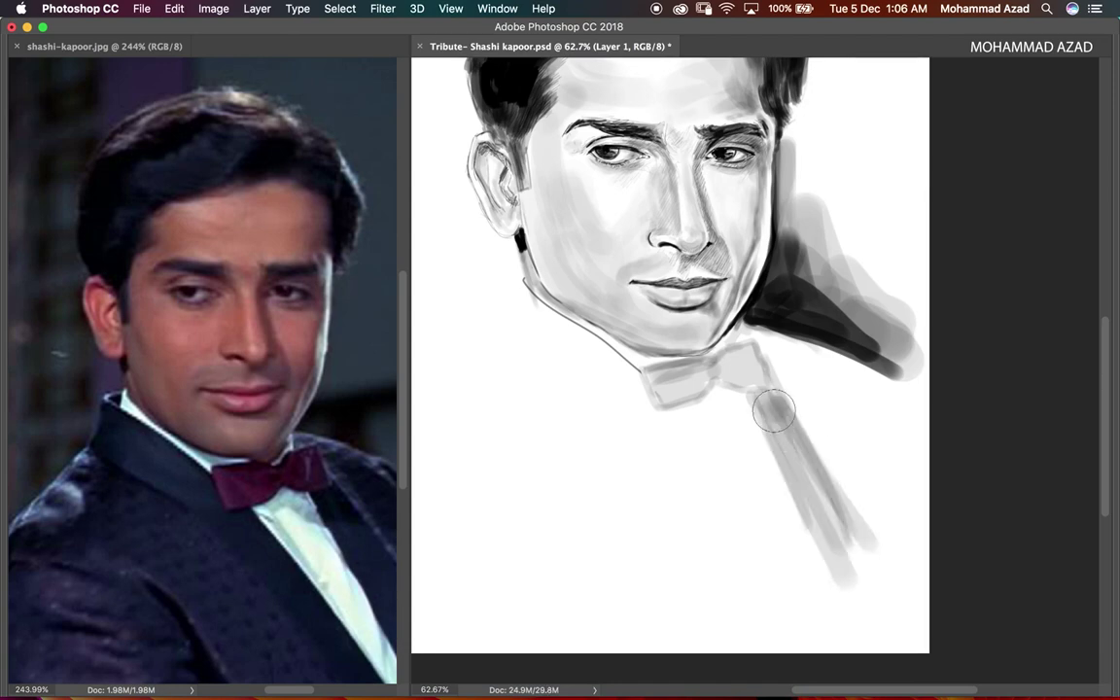
pyautogui.moveTo(671, 379); pyautogui.dragTo(662, 506)
pyautogui.moveTo(670, 413)
pyautogui.mouseDown()
pyautogui.moveTo(713, 440)
pyautogui.moveTo(805, 608)
pyautogui.mouseUp()
# Step: Draw black lines for the shirt front, left collar and shoulder
pyautogui.hscroll(-2, 759, 486)
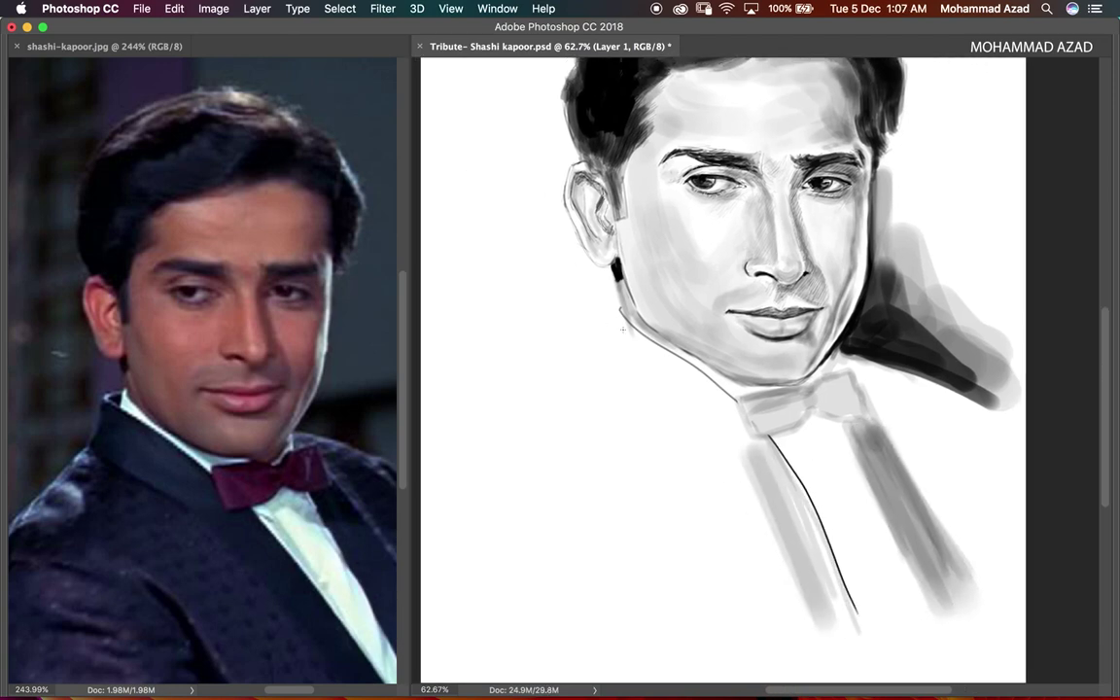
pyautogui.moveTo(739, 409); pyautogui.dragTo(619, 328)
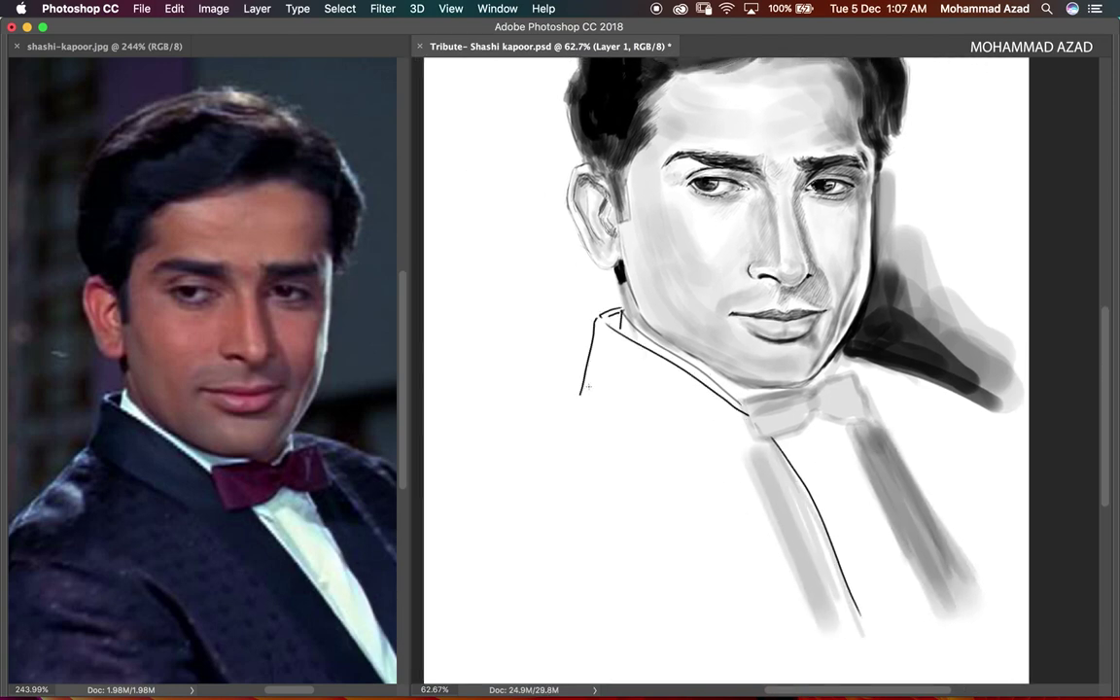
pyautogui.moveTo(587, 387); pyautogui.dragTo(734, 445)
pyautogui.scroll(-2, 680, 389)
pyautogui.moveTo(569, 340); pyautogui.dragTo(457, 416)
pyautogui.moveTo(740, 428); pyautogui.dragTo(718, 447)
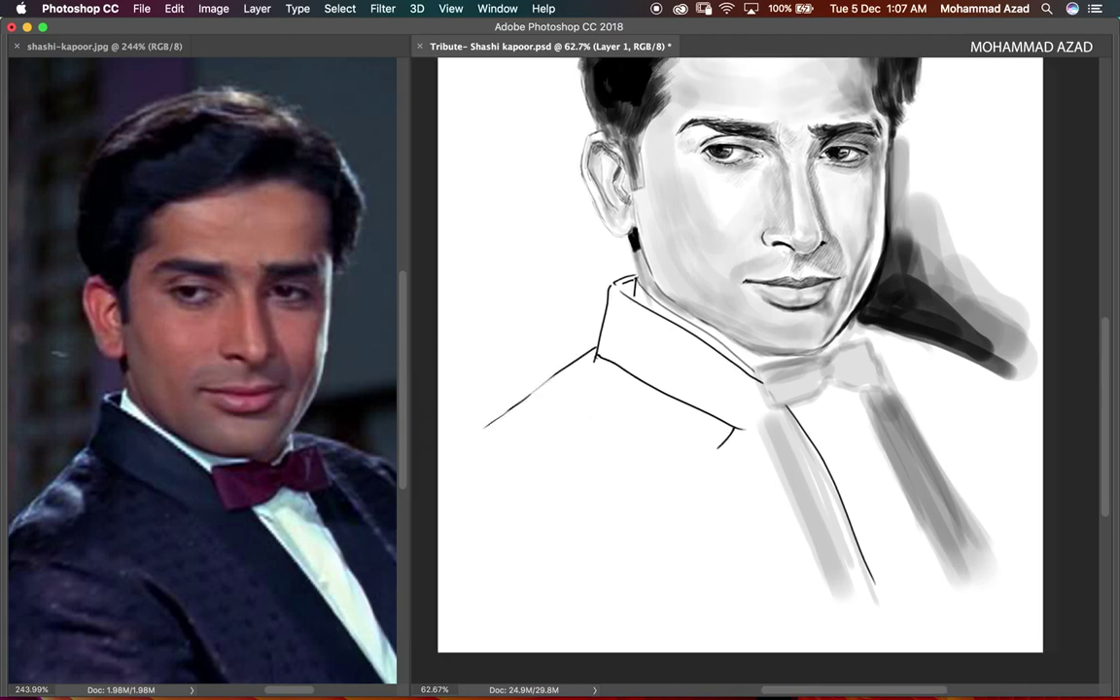
# Step: Shade the jacket shoulder and chest dark grey and make the bow tie darker grey
pyautogui.hscroll(2, 584, 408)
pyautogui.moveTo(535, 370); pyautogui.dragTo(671, 476)
pyautogui.scroll(2, 584, 408)
pyautogui.moveTo(583, 389)
pyautogui.mouseDown()
pyautogui.moveTo(541, 469)
pyautogui.moveTo(642, 389)
pyautogui.mouseUp()
pyautogui.moveTo(506, 535); pyautogui.dragTo(681, 408)
pyautogui.moveTo(720, 525)
pyautogui.mouseDown()
pyautogui.moveTo(603, 331)
pyautogui.moveTo(691, 389)
pyautogui.moveTo(846, 380)
pyautogui.mouseUp()
pyautogui.moveTo(759, 389); pyautogui.dragTo(836, 375)
# Step: Add light grey to the right of the shirt and left shoulder, and outline the bow tie's right edge
pyautogui.scroll(2, 726, 439)
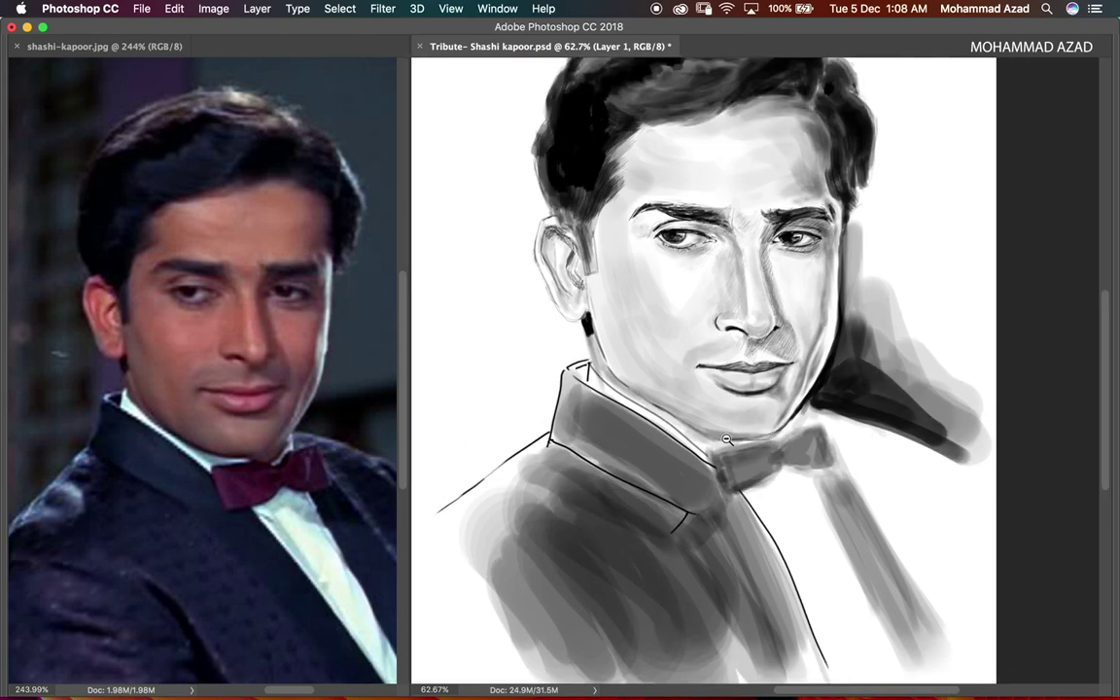
pyautogui.scroll(-3, 727, 440)
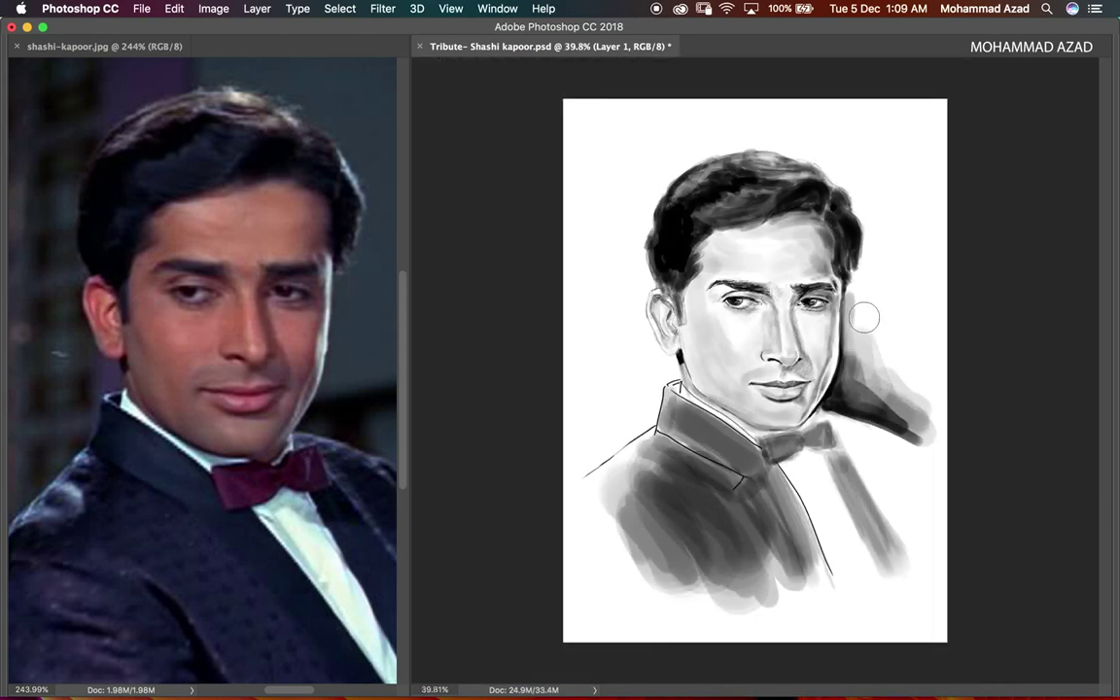
pyautogui.moveTo(856, 408); pyautogui.dragTo(924, 564)
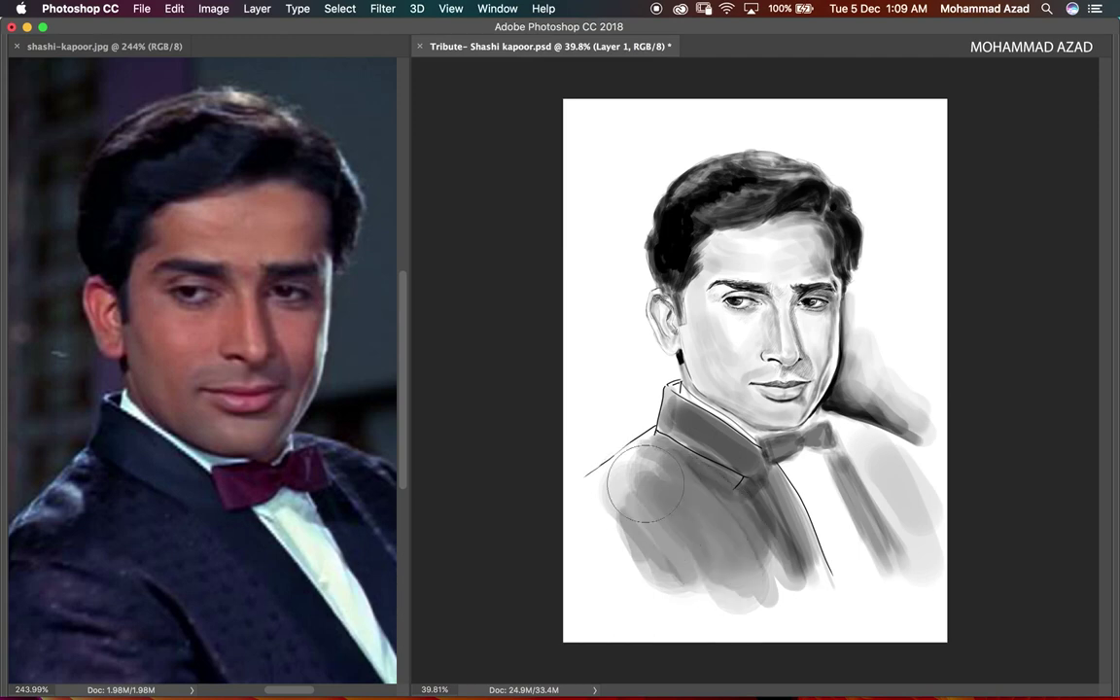
pyautogui.moveTo(645, 484); pyautogui.dragTo(632, 544)
pyautogui.moveTo(842, 437); pyautogui.dragTo(835, 445)
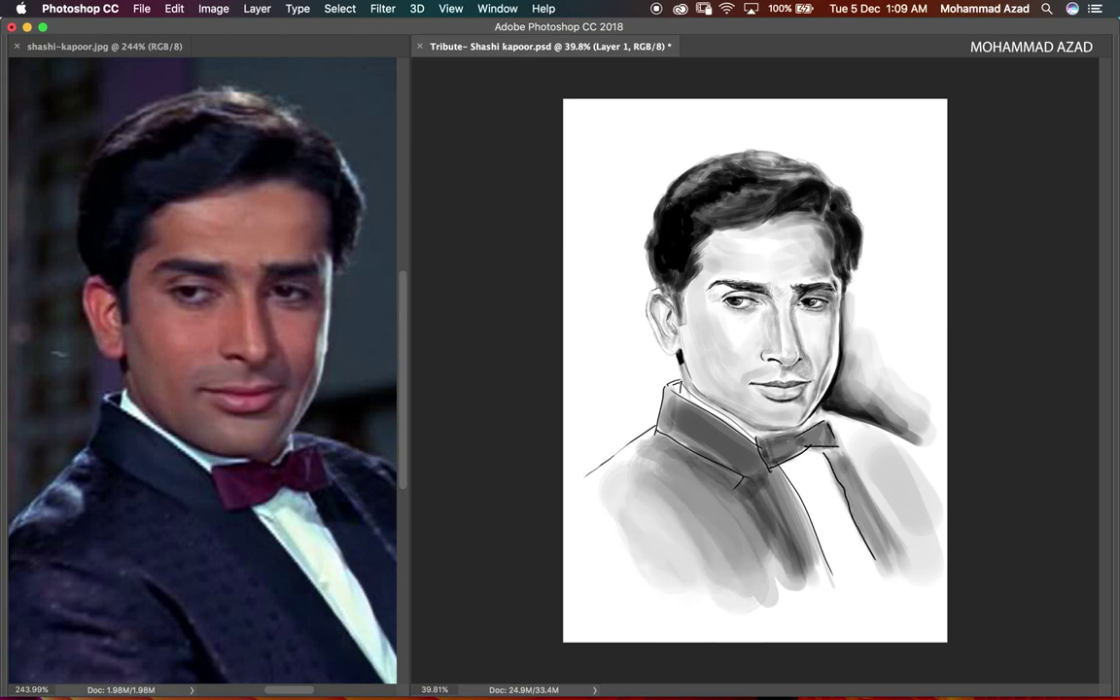
# Step: Darken the left side of the jacket and adjust shading along the jawline beside the chin
pyautogui.scroll(5, 728, 420)
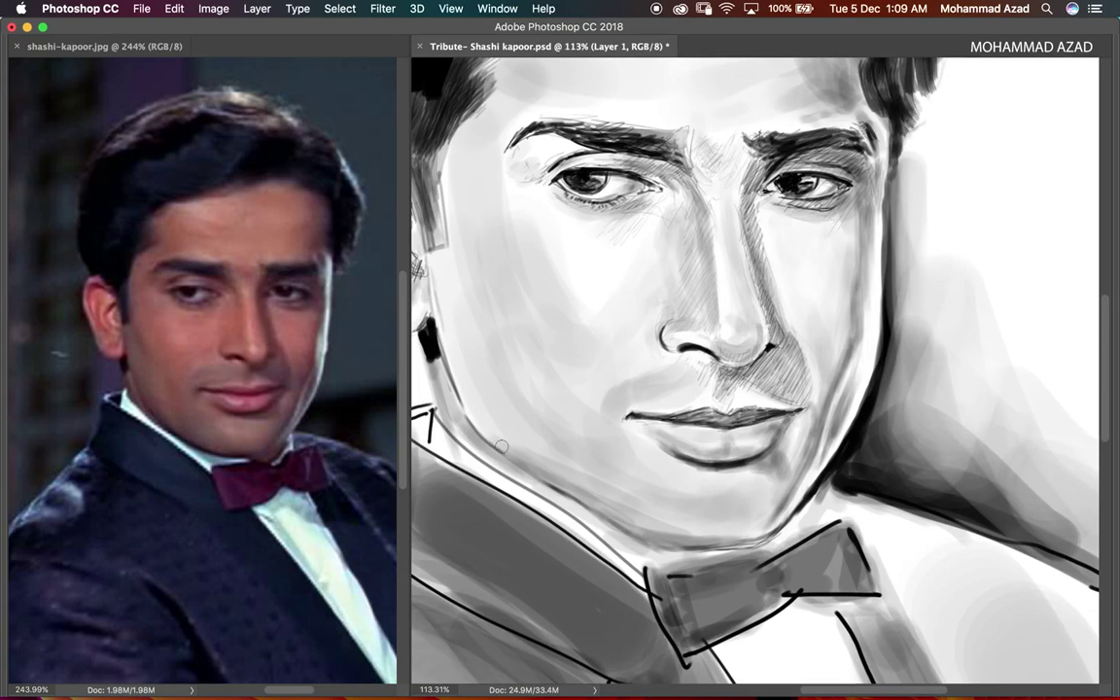
pyautogui.moveTo(501, 446); pyautogui.dragTo(613, 486)
pyautogui.scroll(-4, 712, 459)
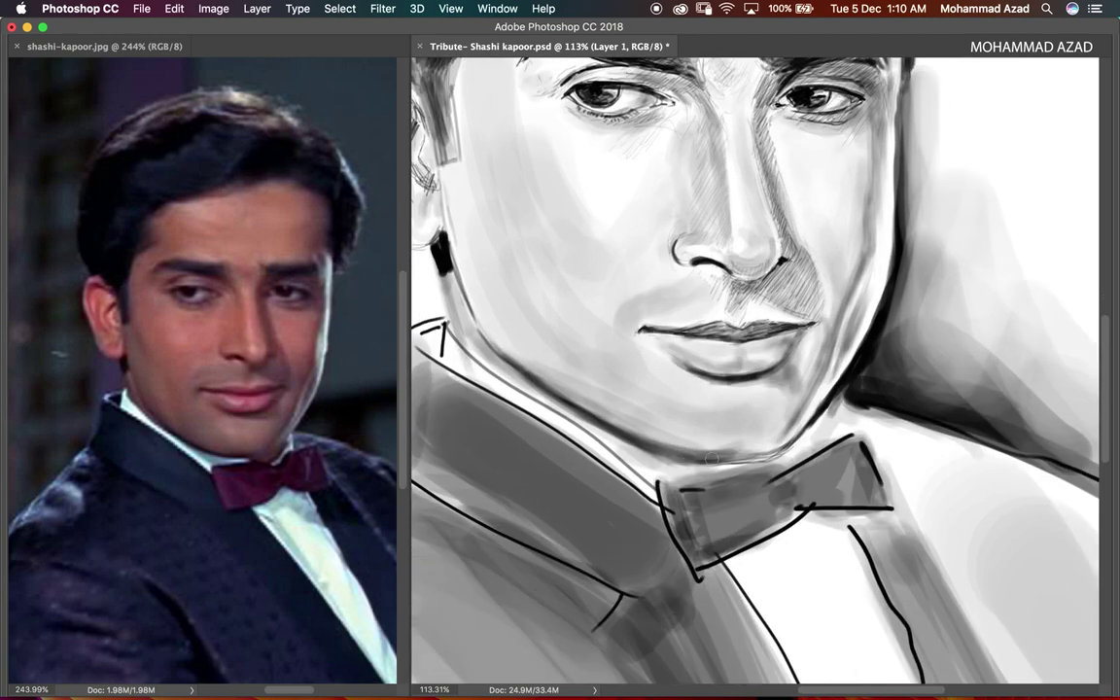
pyautogui.rightClick(648, 313)
pyautogui.press('Escape')
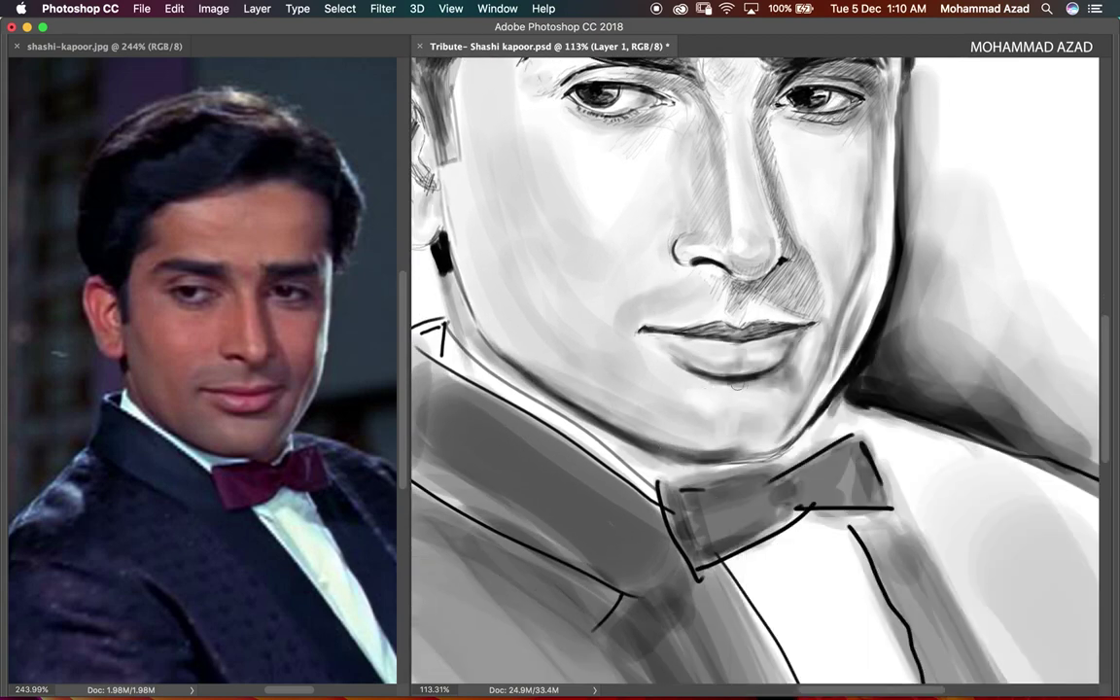
pyautogui.moveTo(809, 343); pyautogui.dragTo(844, 292)
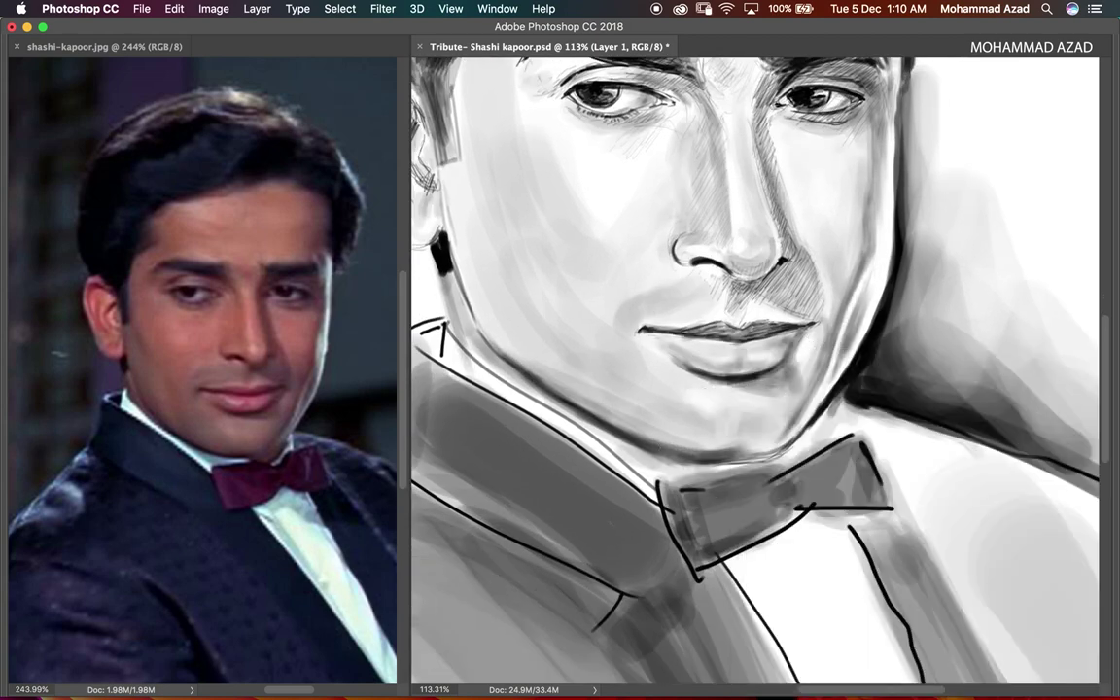
pyautogui.scroll(-3, 842, 452)
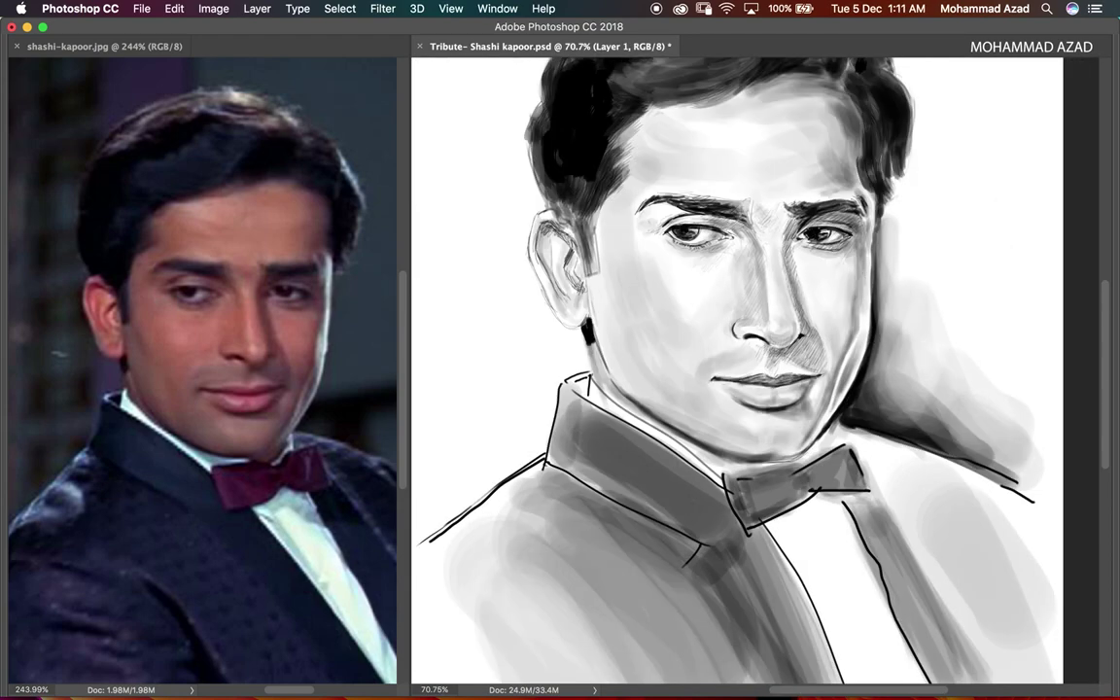
# Step: Layer soft grey beside the nose, on the mouth-side and left cheeks, and near the ear with a smaller brush
pyautogui.moveTo(764, 279); pyautogui.dragTo(751, 328)
pyautogui.moveTo(735, 258); pyautogui.dragTo(763, 323)
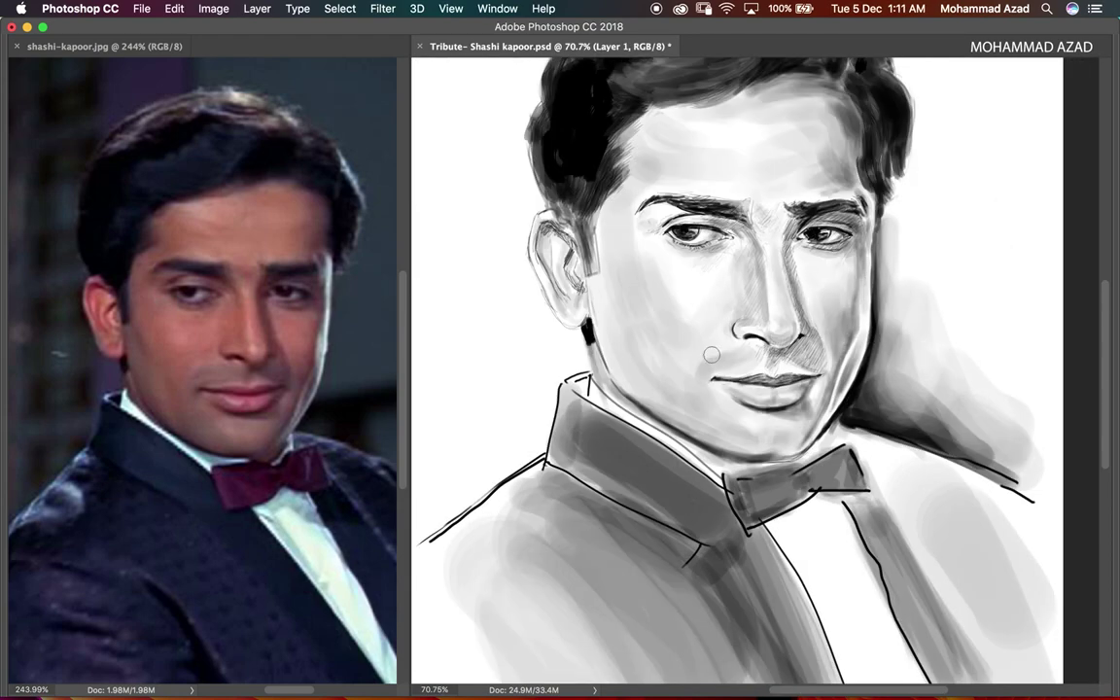
pyautogui.moveTo(666, 311)
pyautogui.mouseDown()
pyautogui.moveTo(621, 355)
pyautogui.moveTo(632, 343)
pyautogui.moveTo(692, 404)
pyautogui.mouseUp()
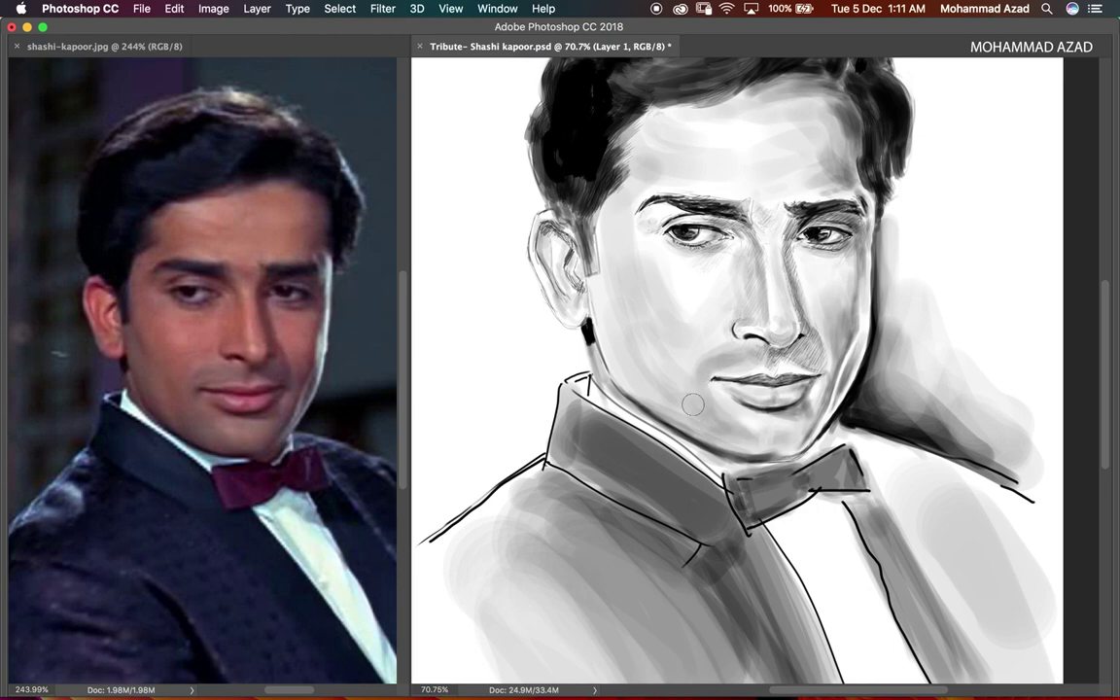
pyautogui.moveTo(630, 385); pyautogui.dragTo(598, 316)
pyautogui.press('[')
pyautogui.moveTo(554, 245); pyautogui.dragTo(574, 292)
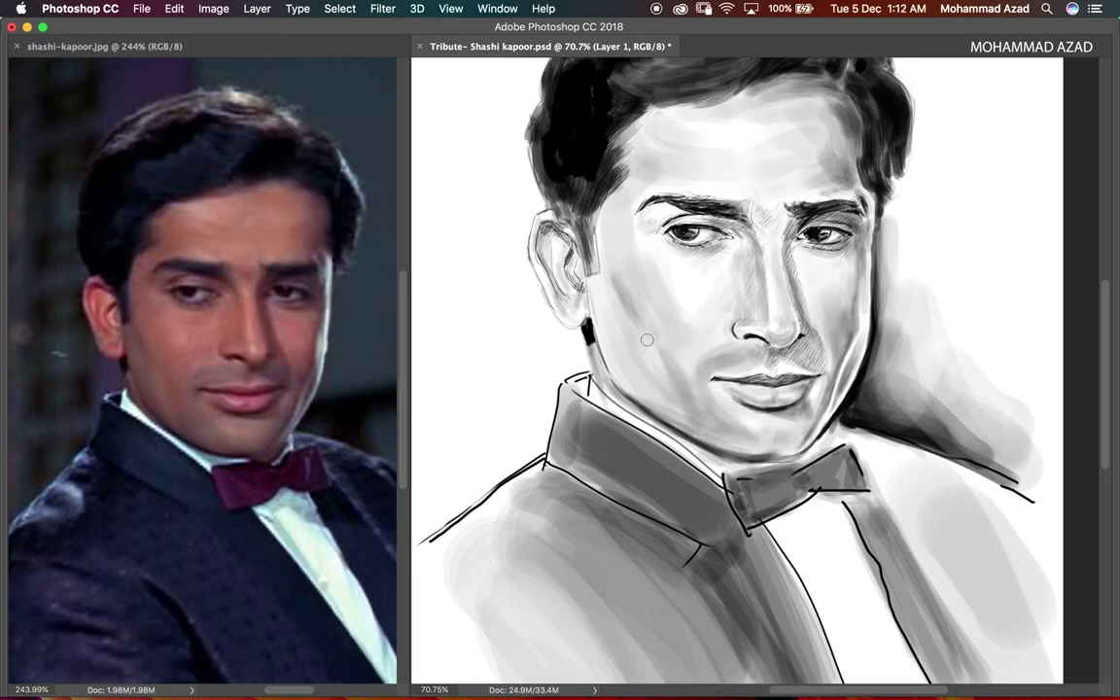
pyautogui.moveTo(627, 362); pyautogui.dragTo(595, 313)
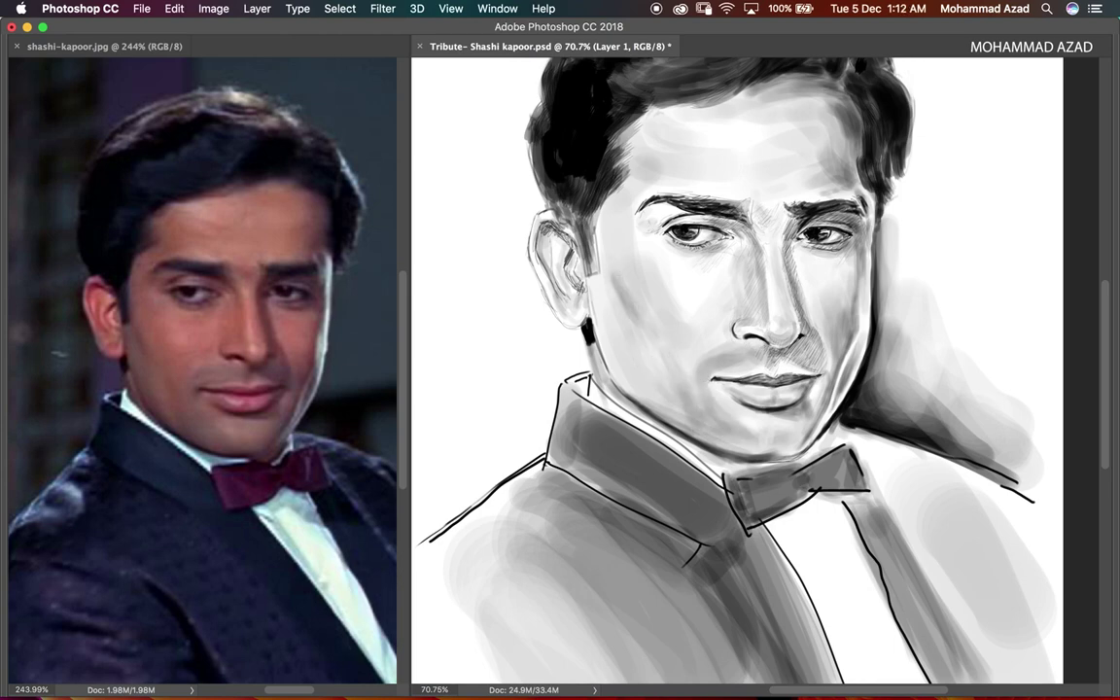